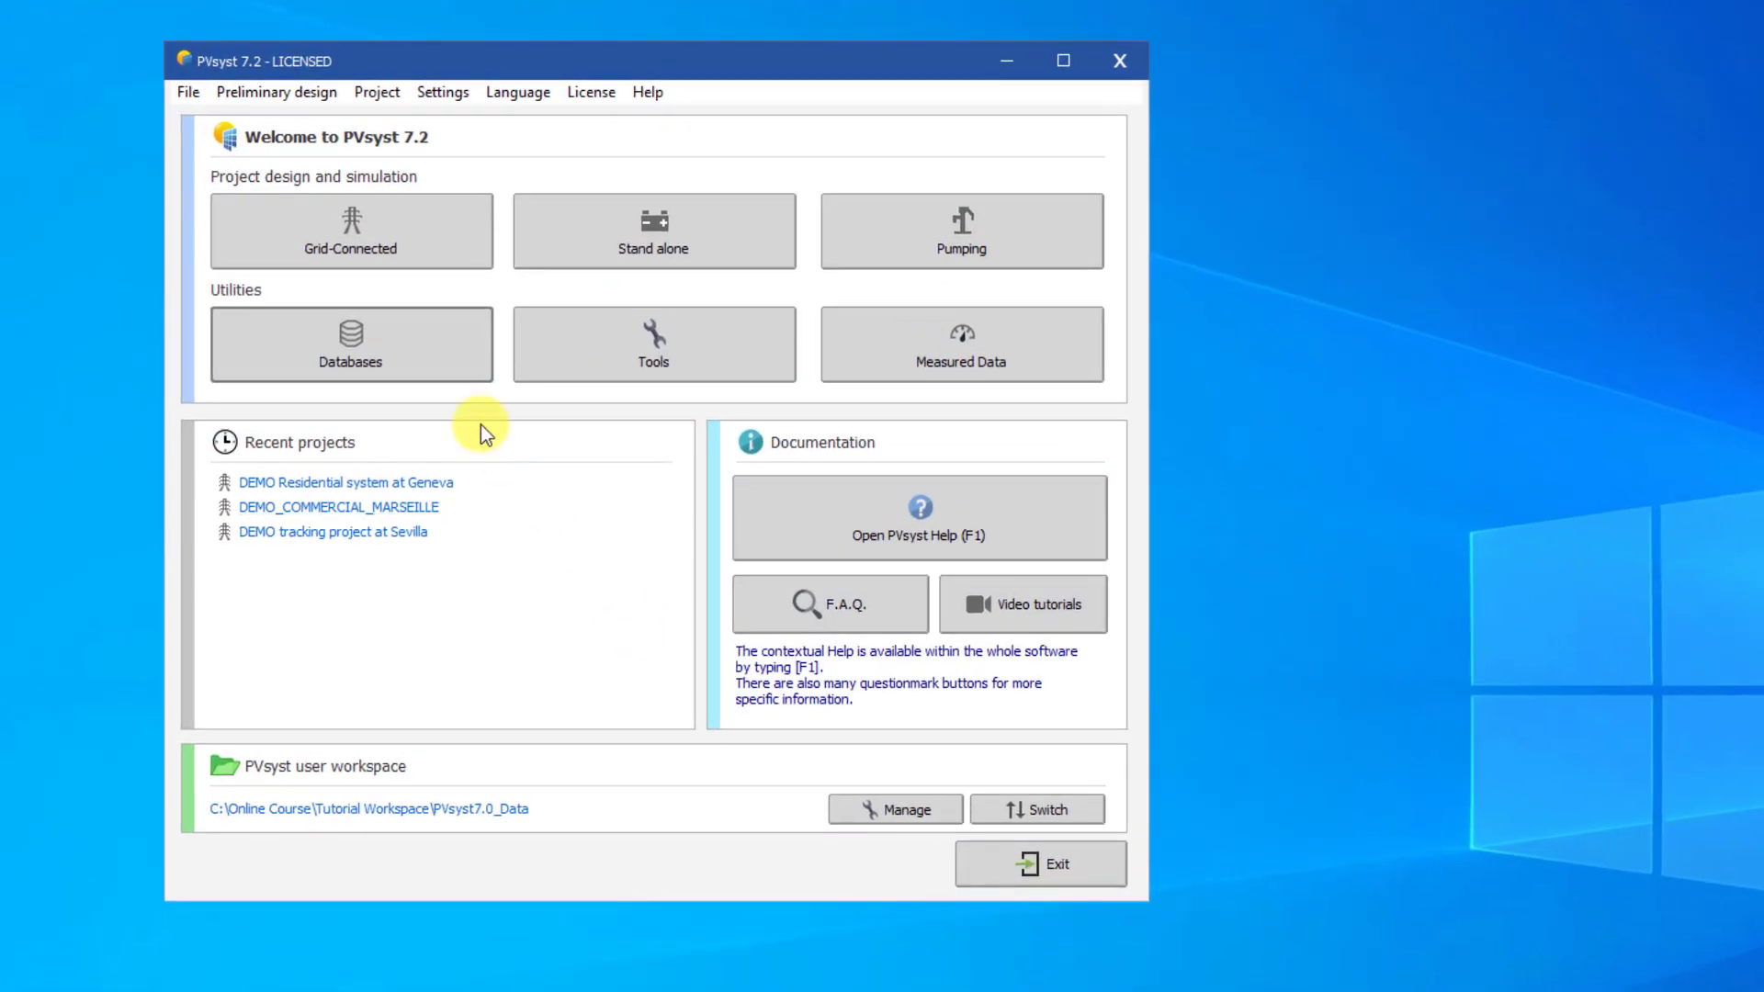
Search the geographical sites for 'geneva' and open Geneva/Cointrin's parameters (46.25°, 6.13°, 420 m).
click(463, 366)
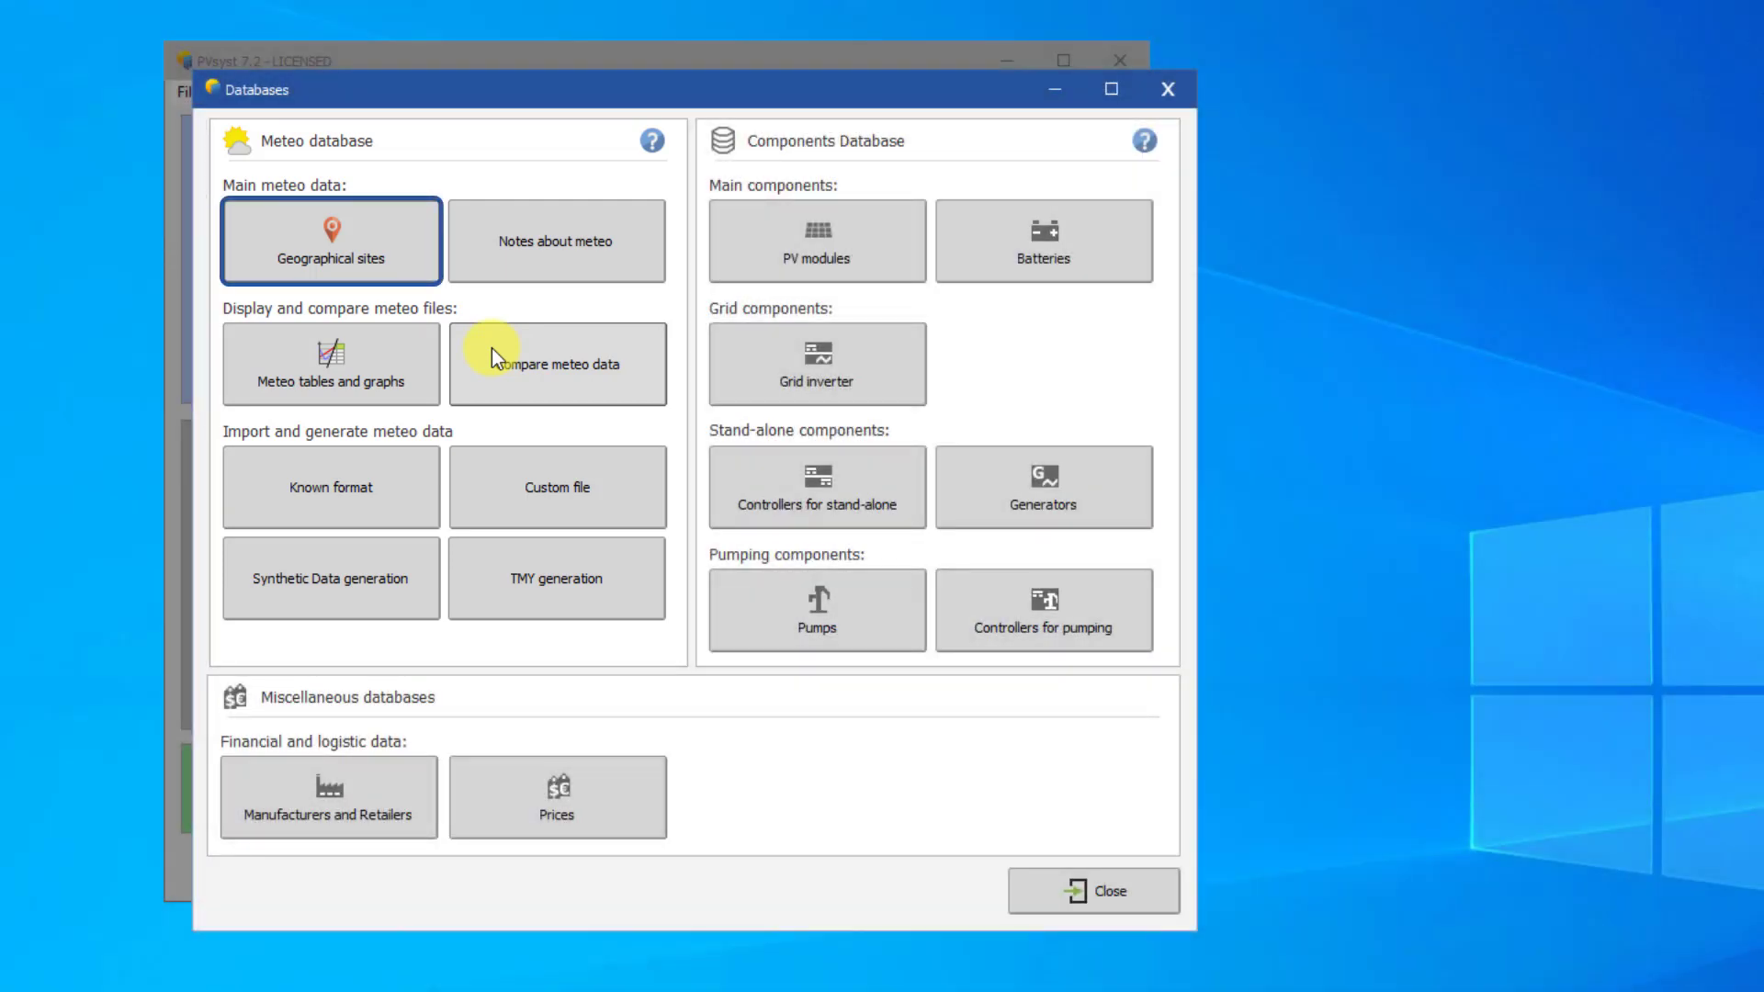
click(408, 261)
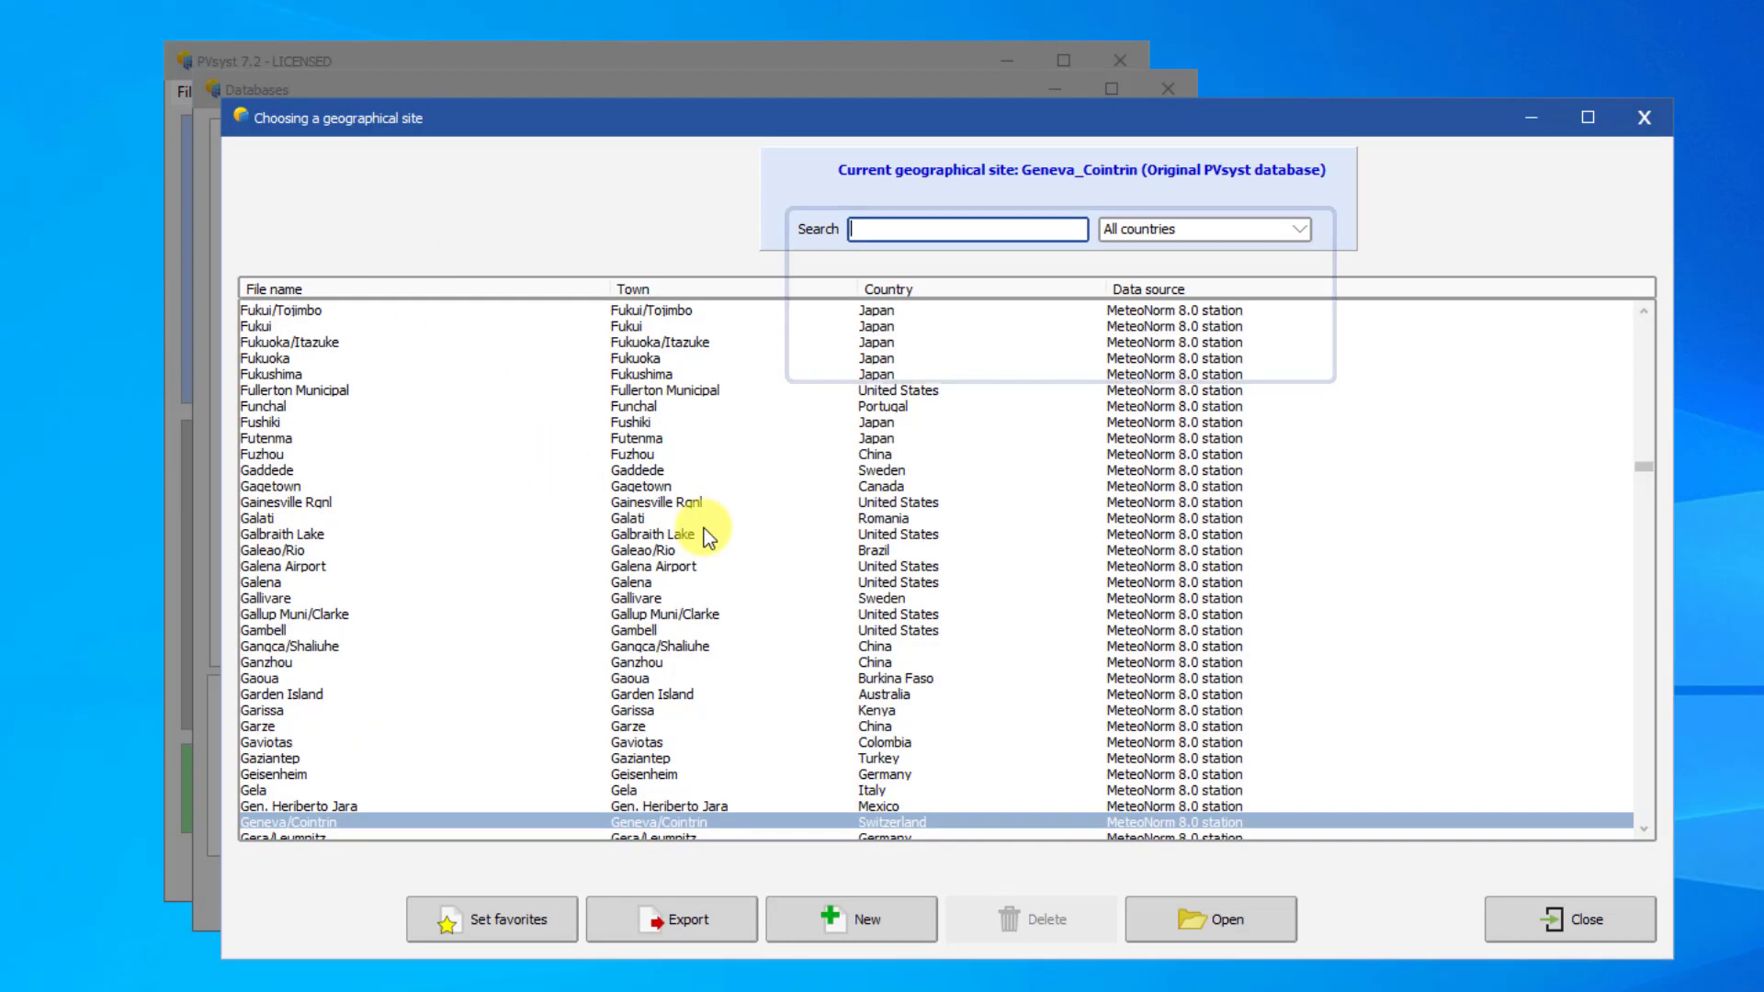
scroll(748, 509, down, 1)
scroll(768, 500, up, 1)
click(1186, 238)
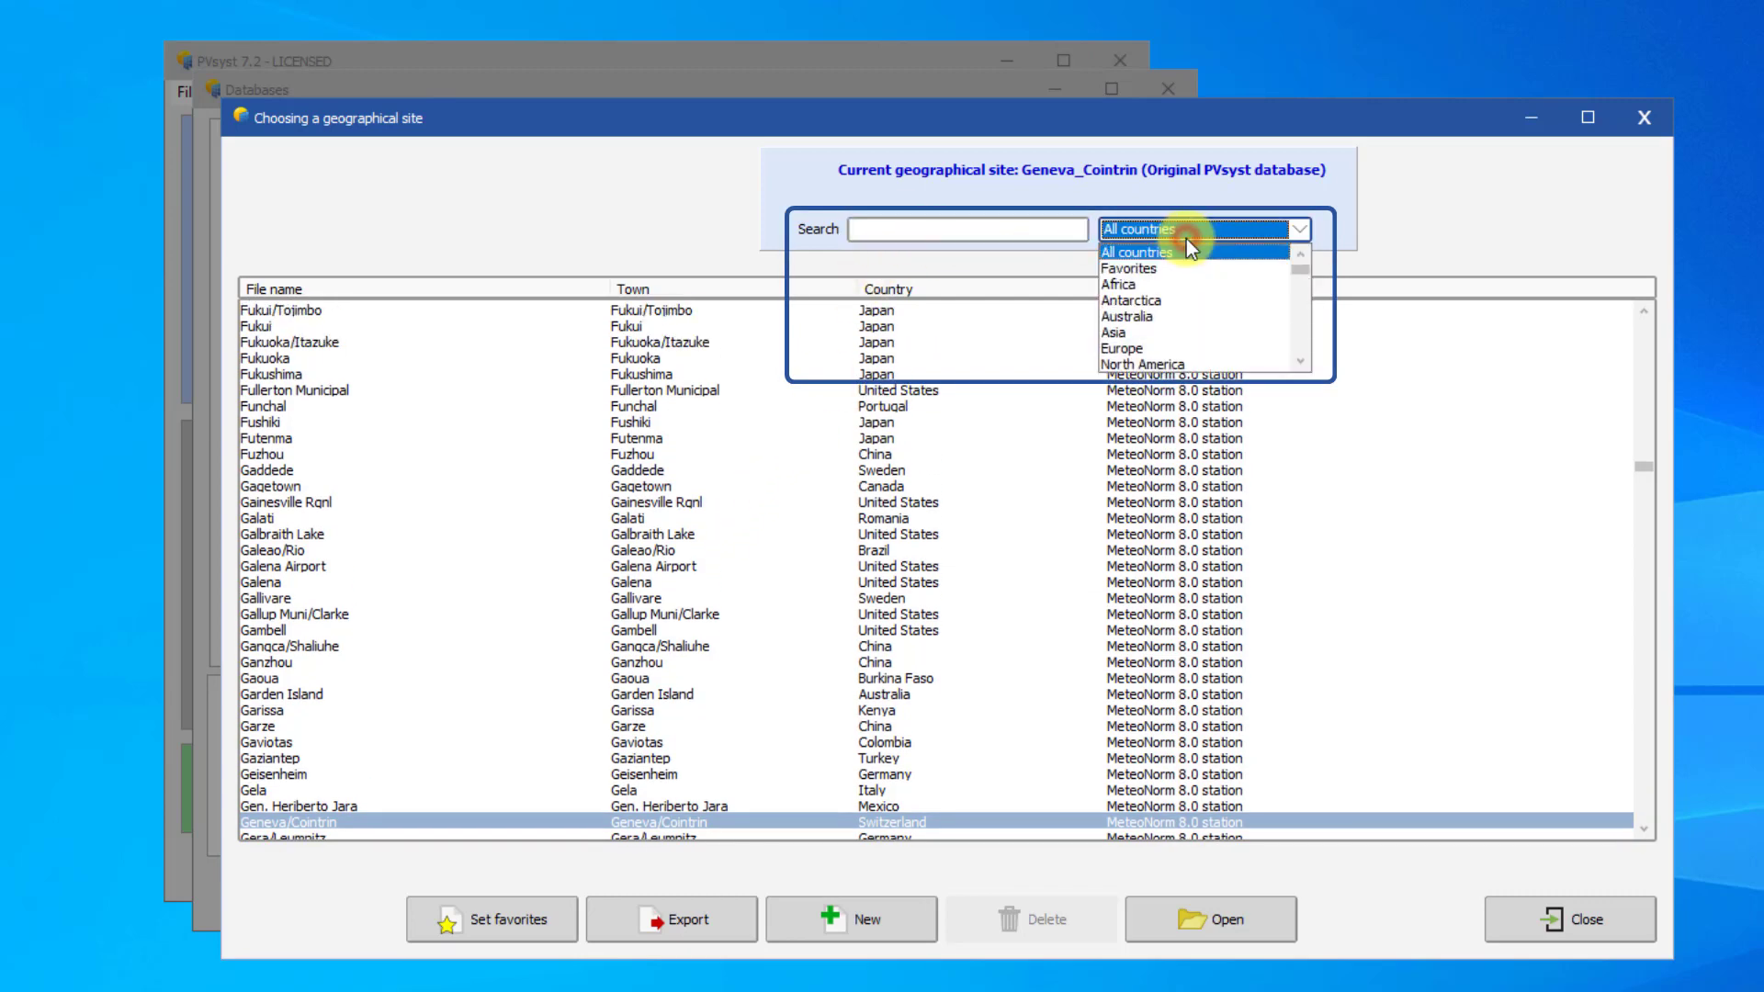
scroll(1192, 316, down, 2)
scroll(1193, 316, up, 2)
click(1215, 231)
click(1013, 225)
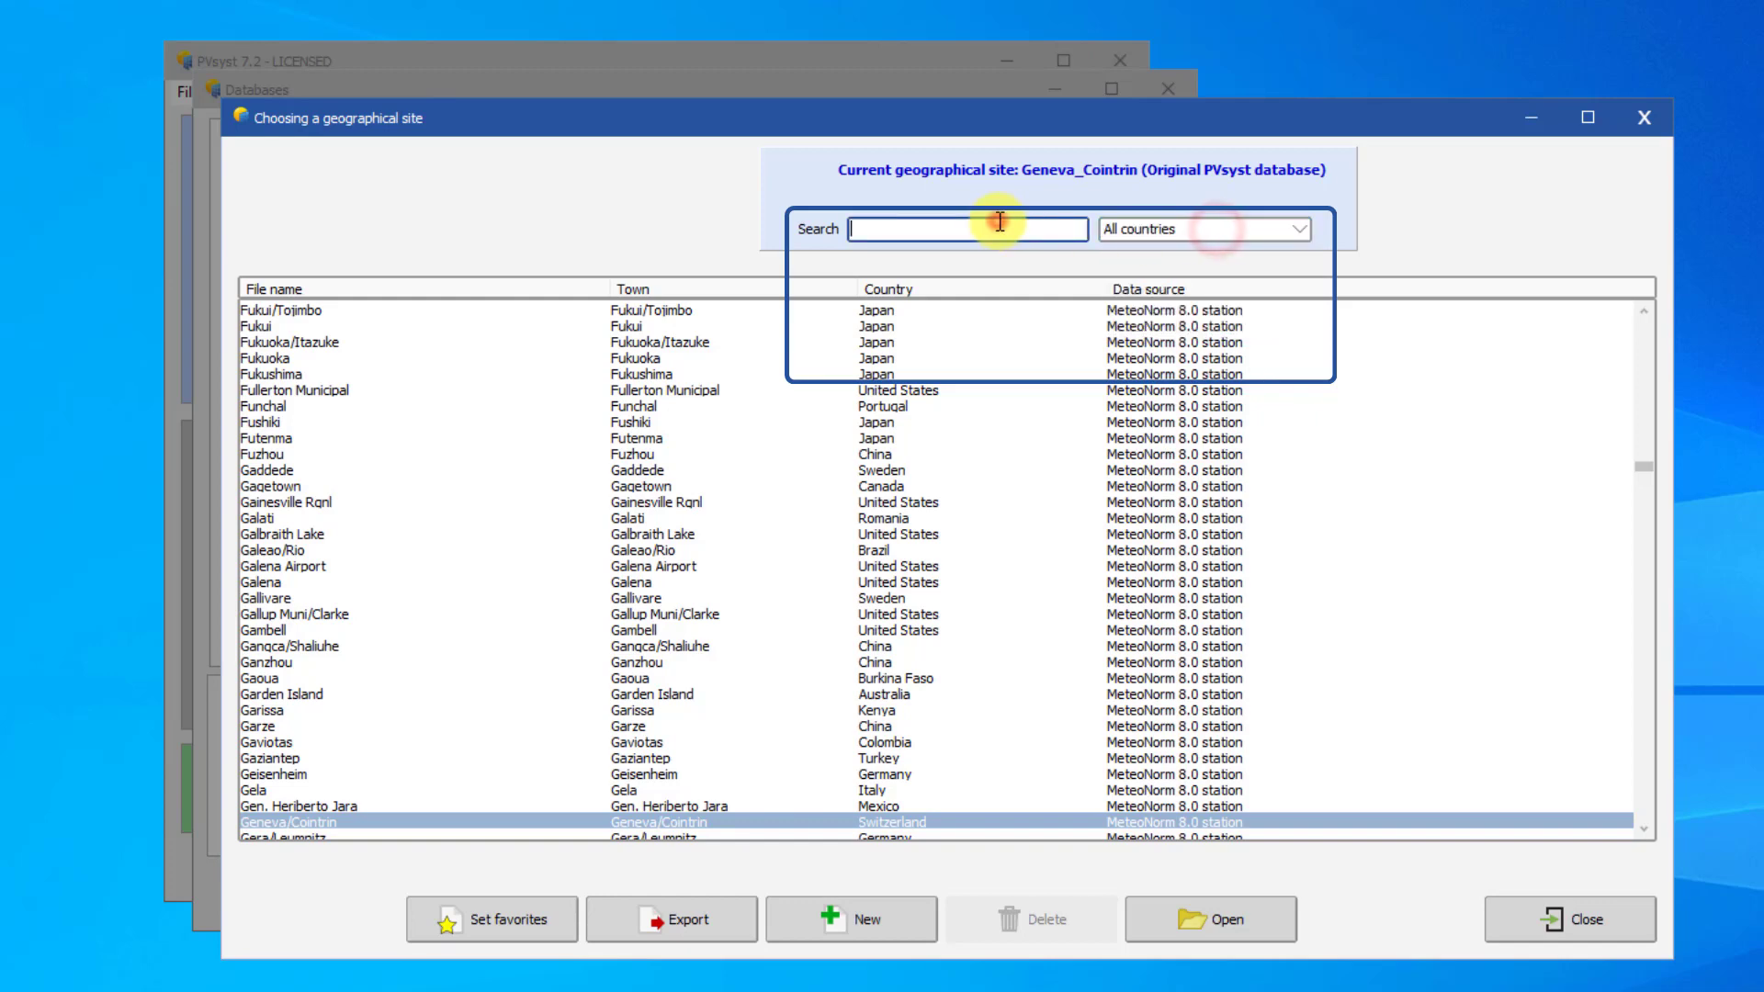
text(geneva)
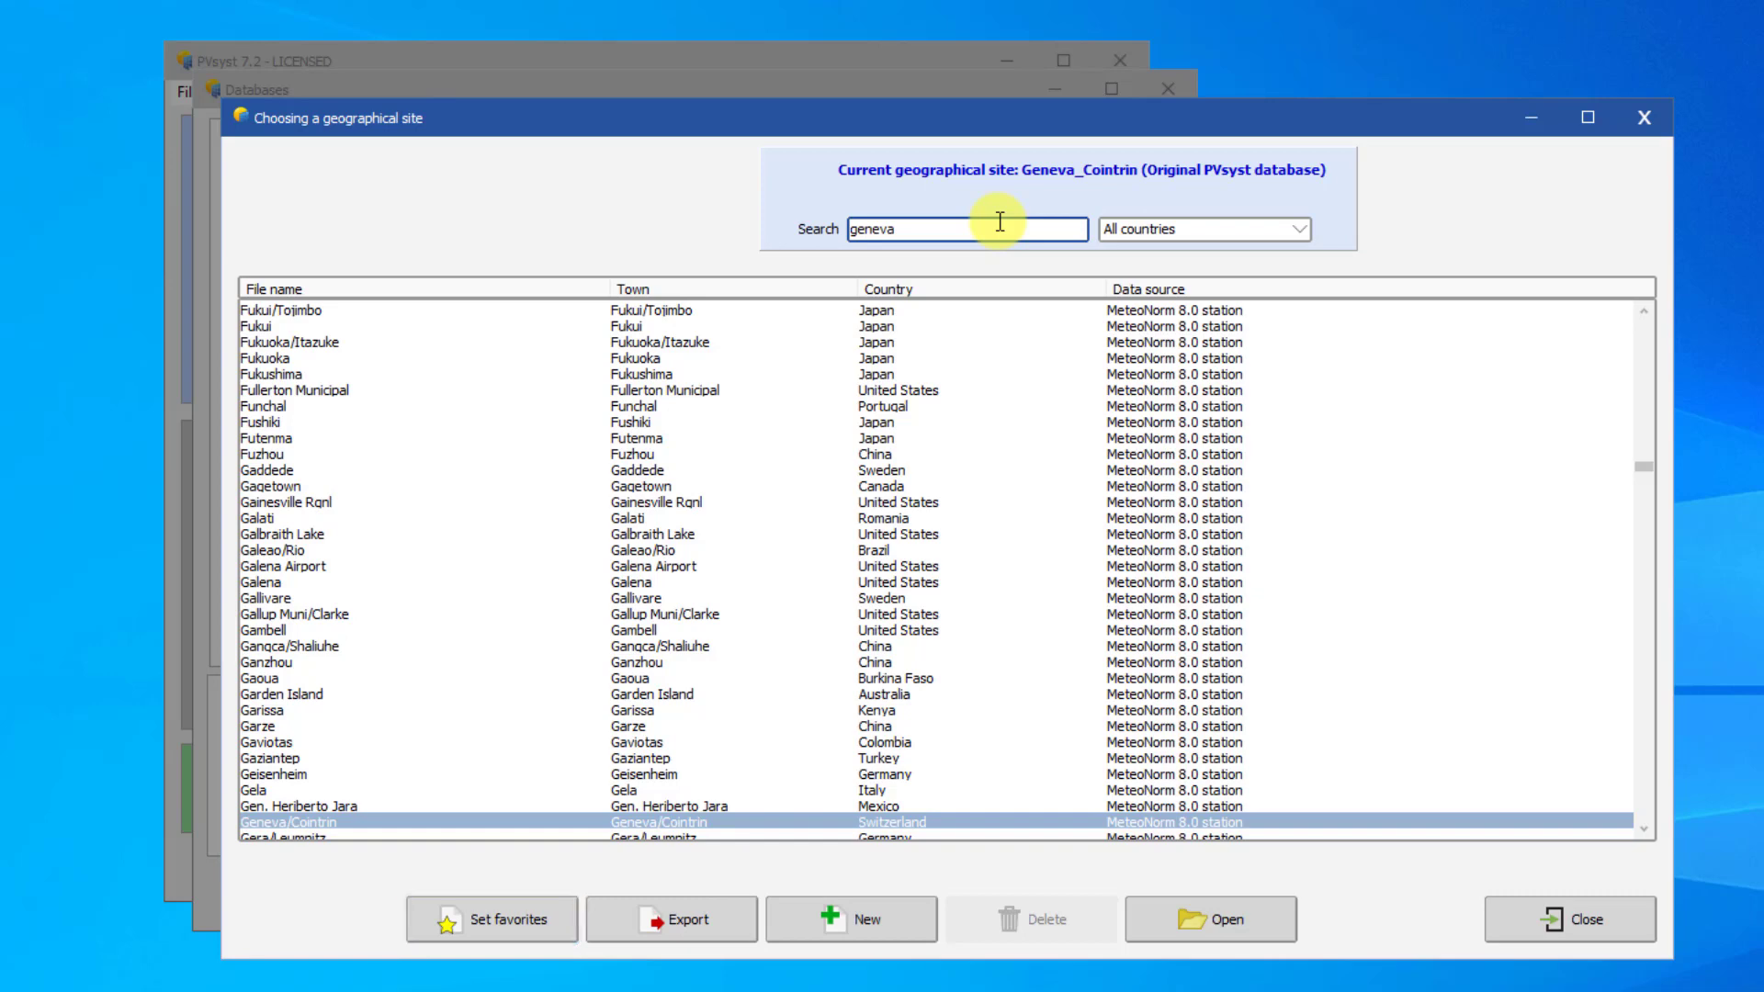
double_click(449, 823)
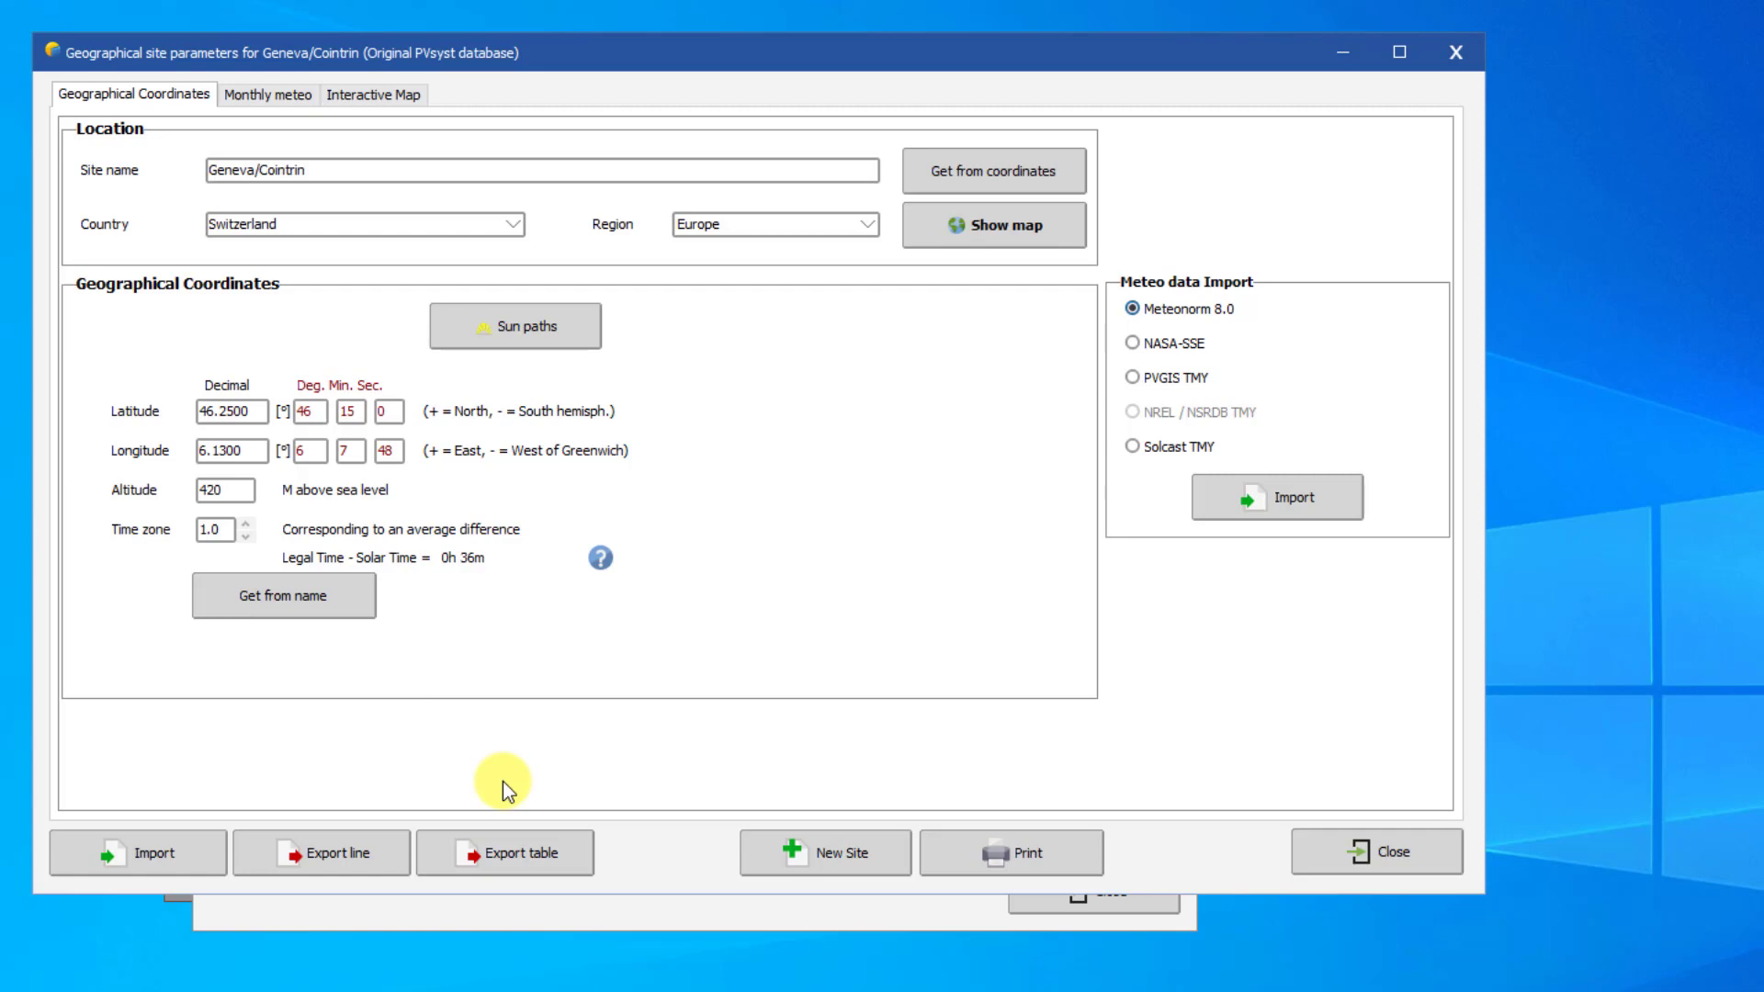
Check Geneva/Cointrin's monthly meteo values and its map location near Colovrex, Switzerland.
click(272, 99)
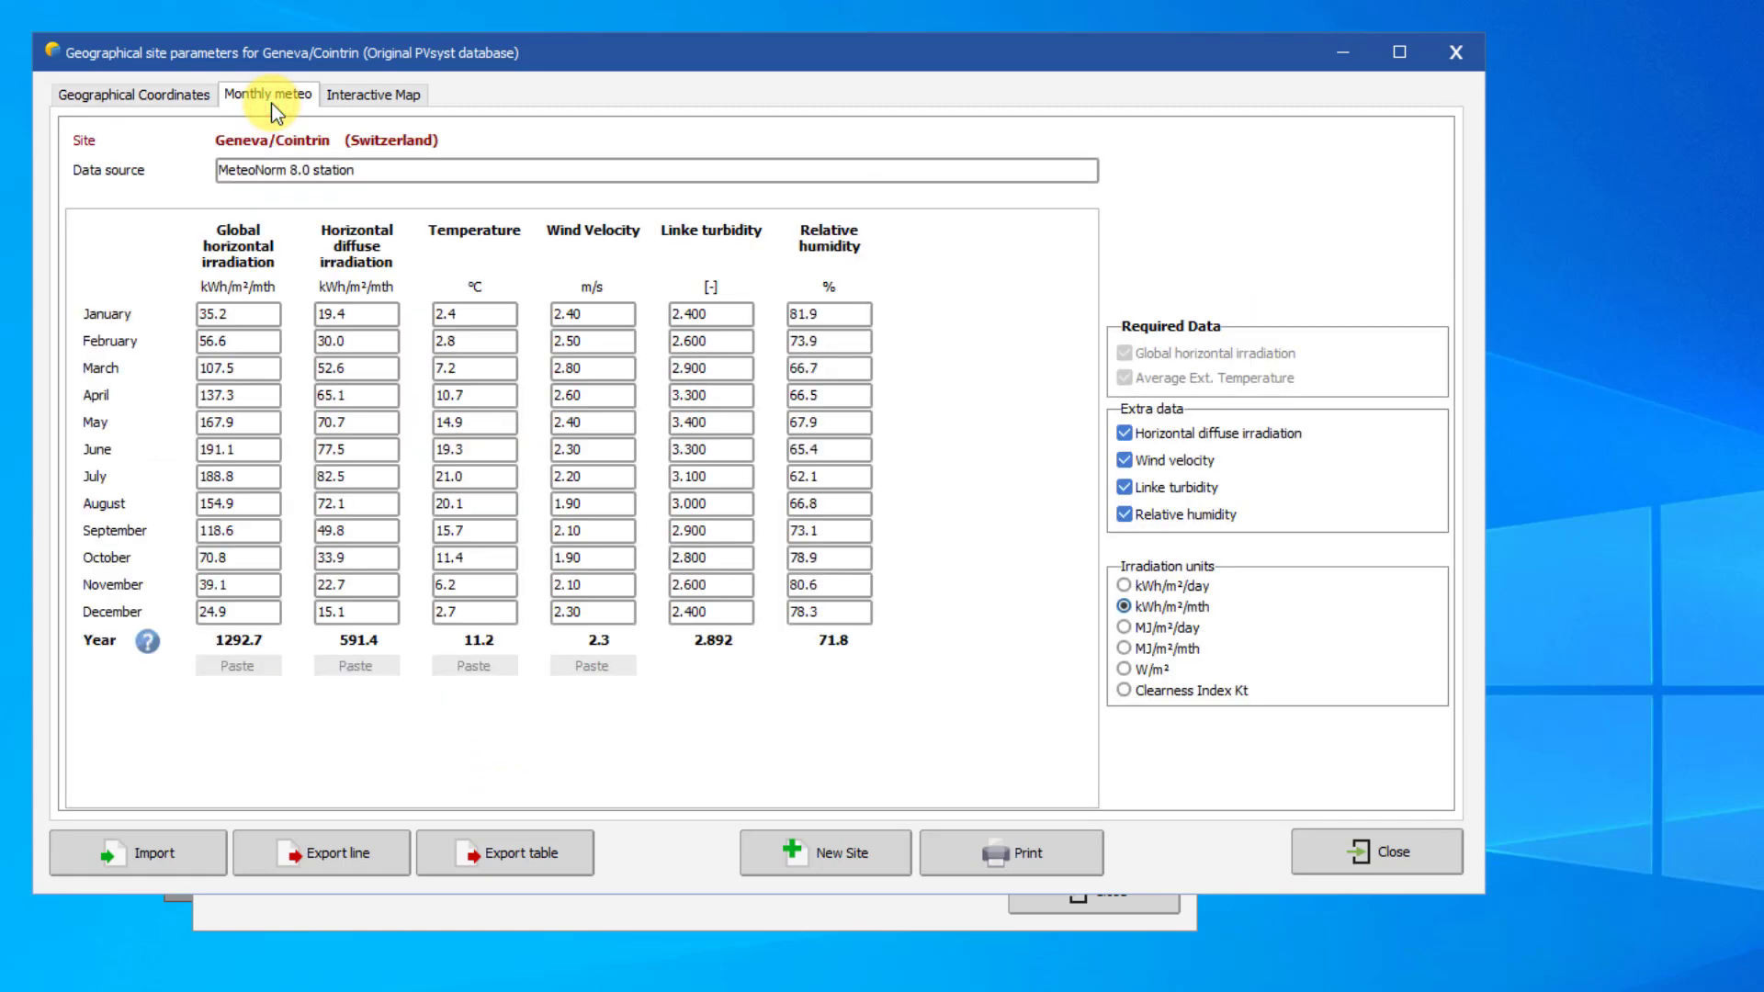
click(361, 97)
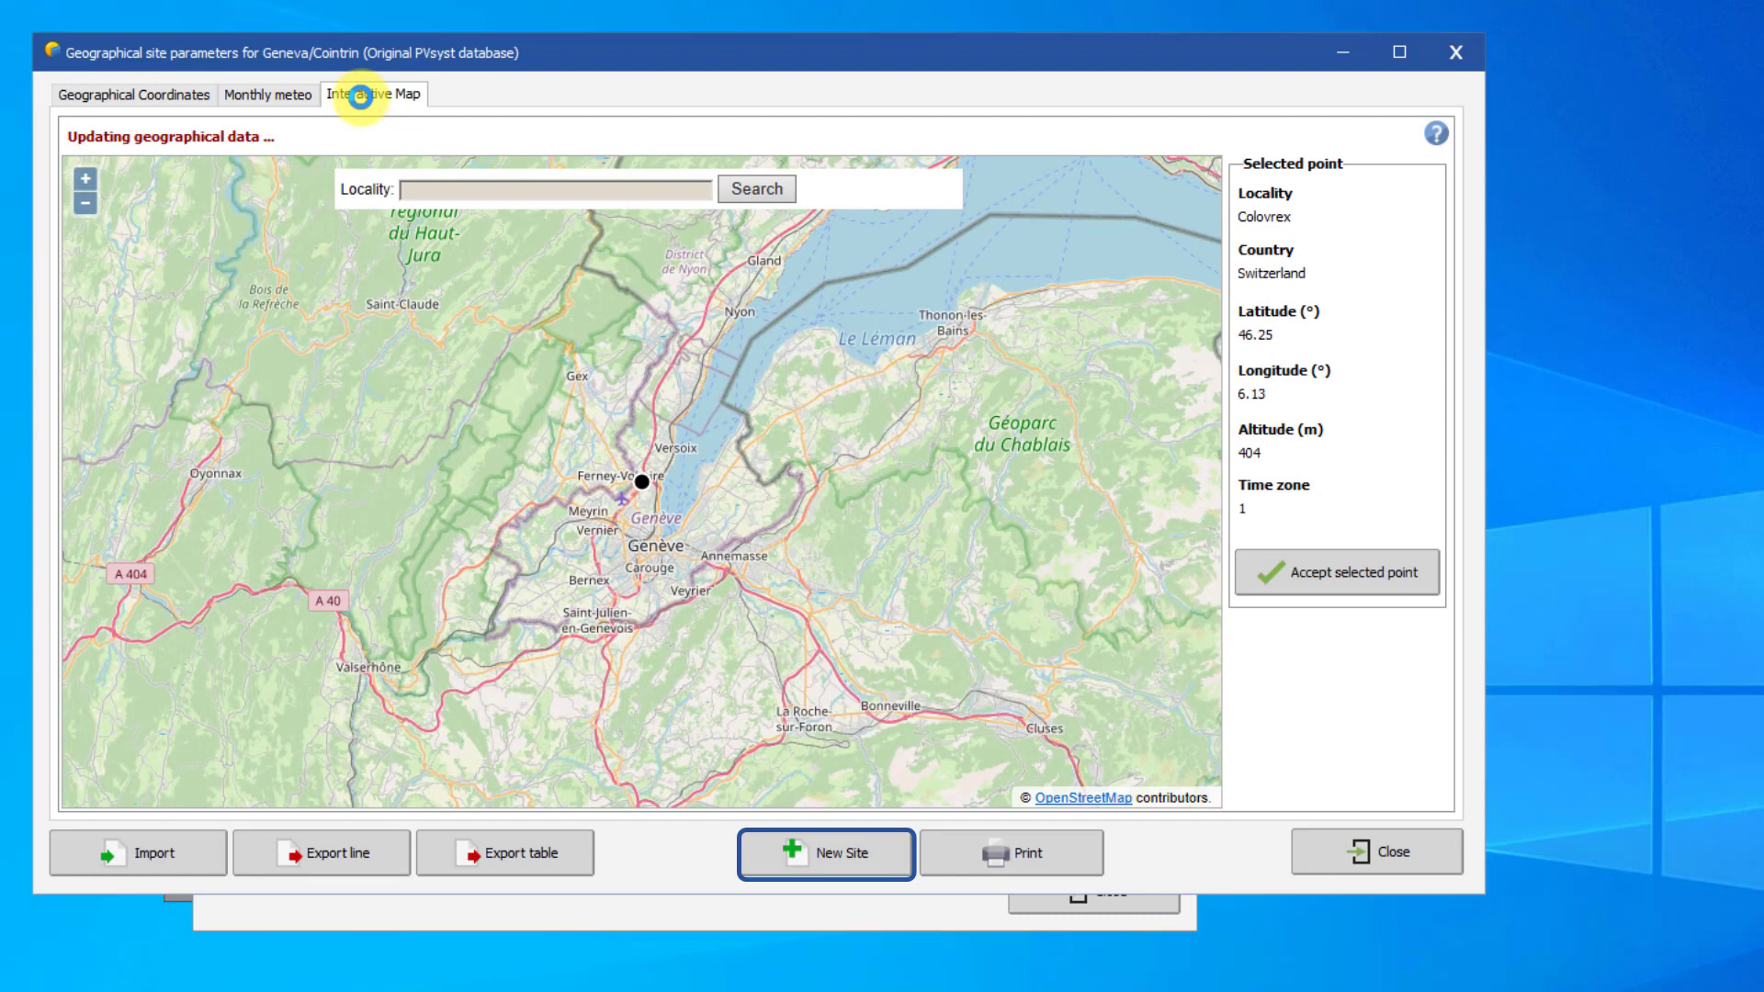
Close the Geneva/Cointrin site and site list, then preview synthetic hourly generation without generating.
click(1344, 854)
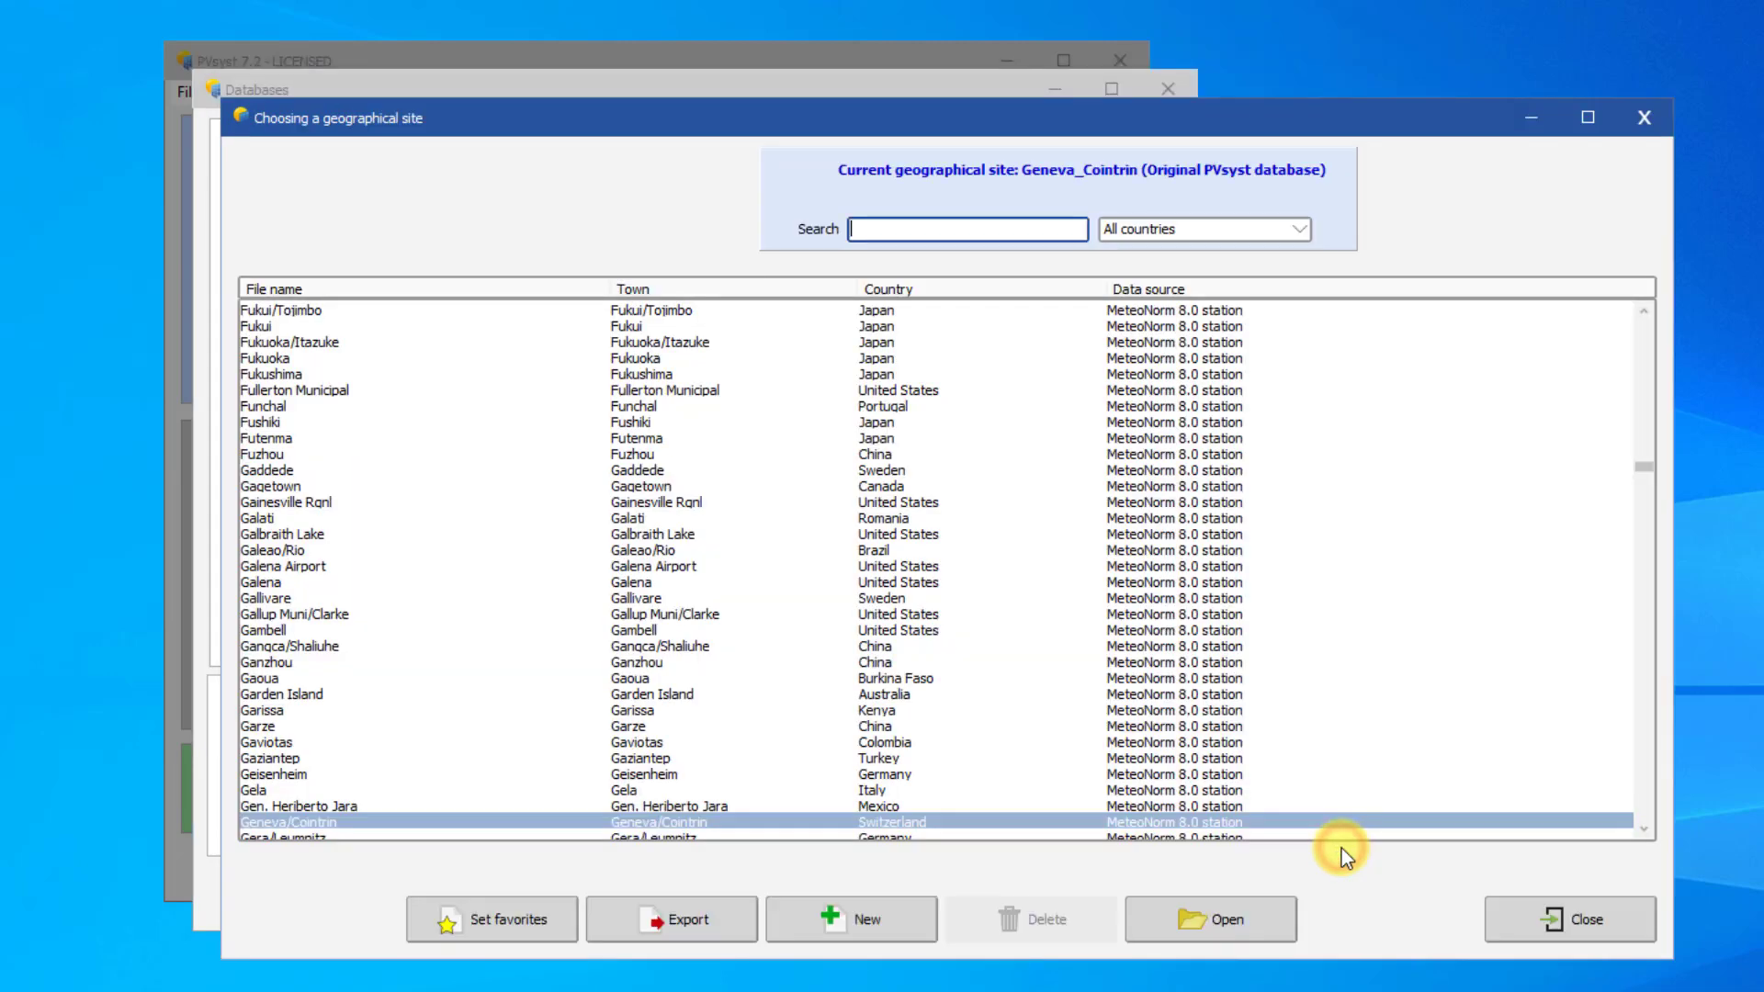
click(1531, 918)
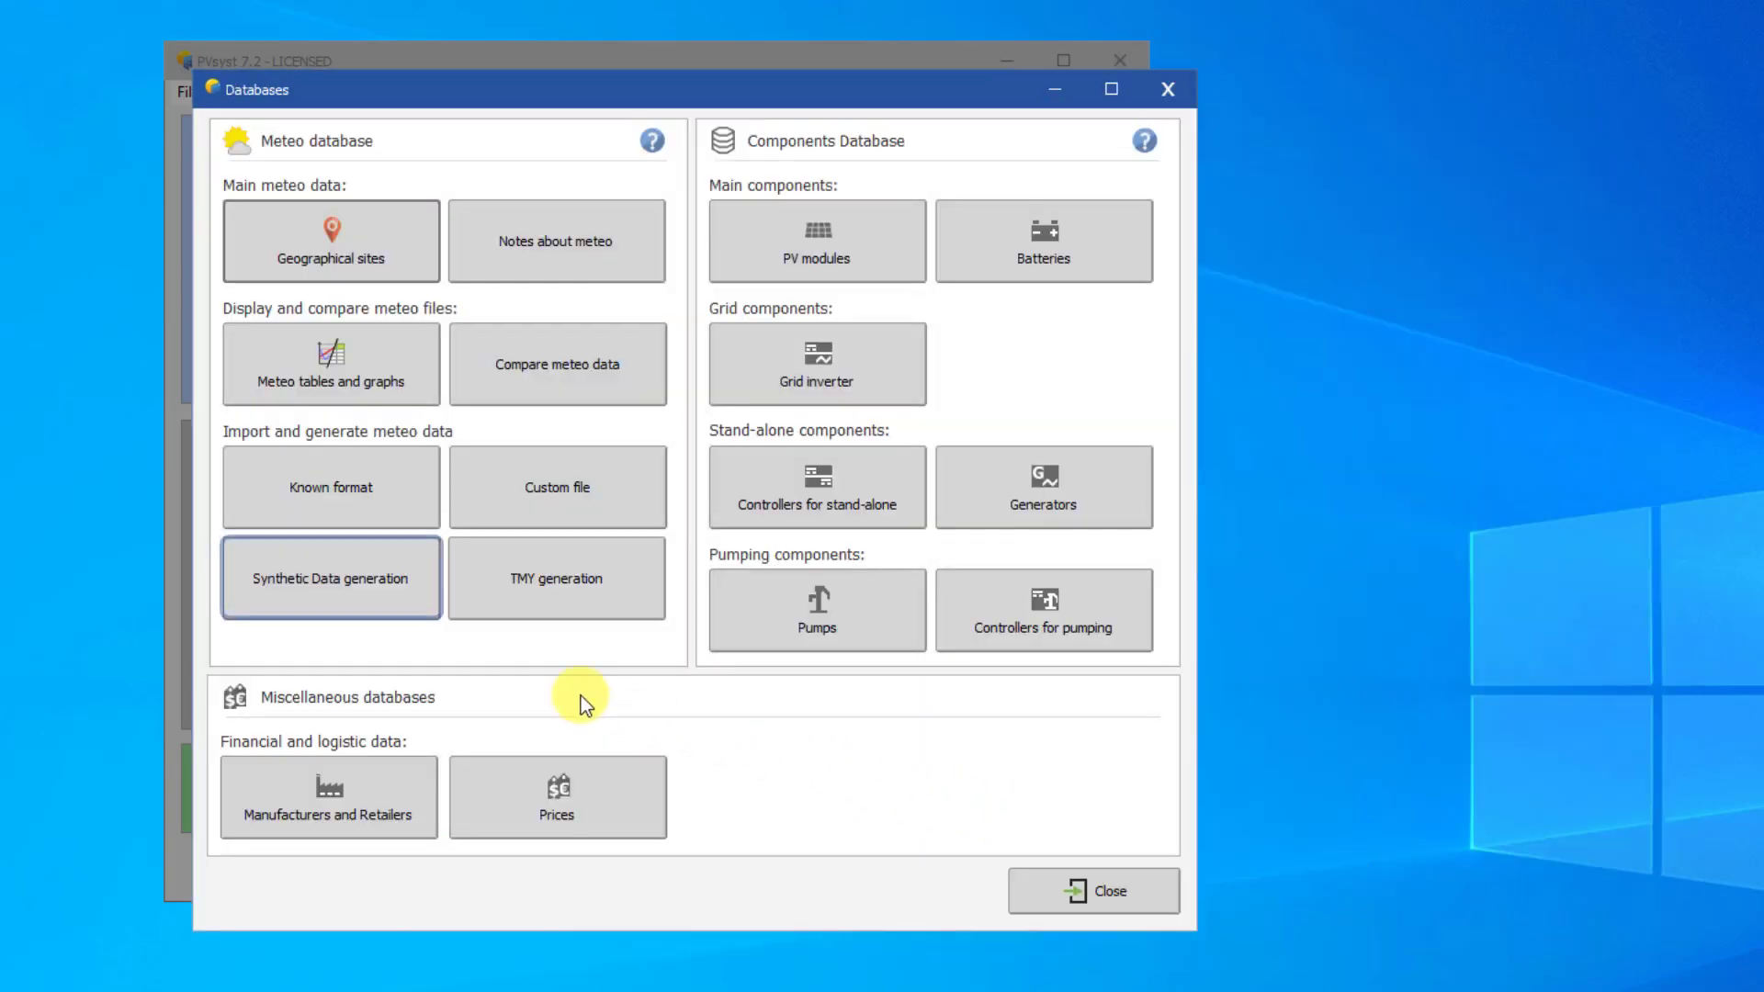
click(404, 614)
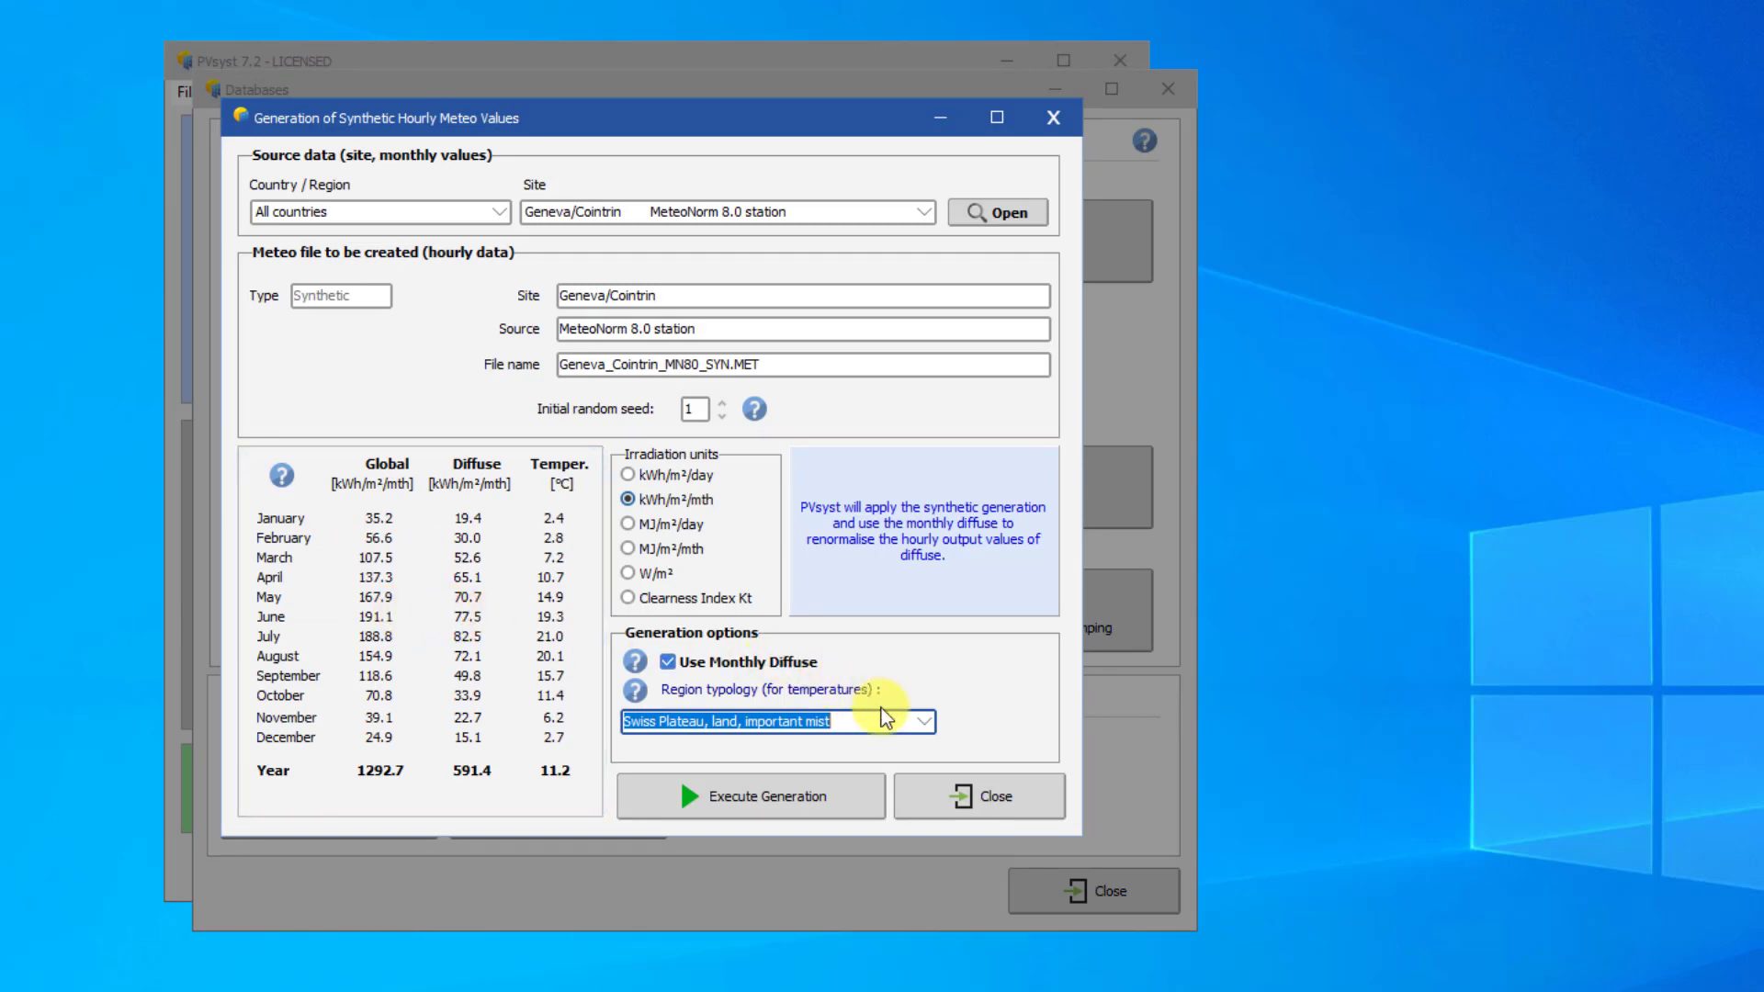
click(961, 797)
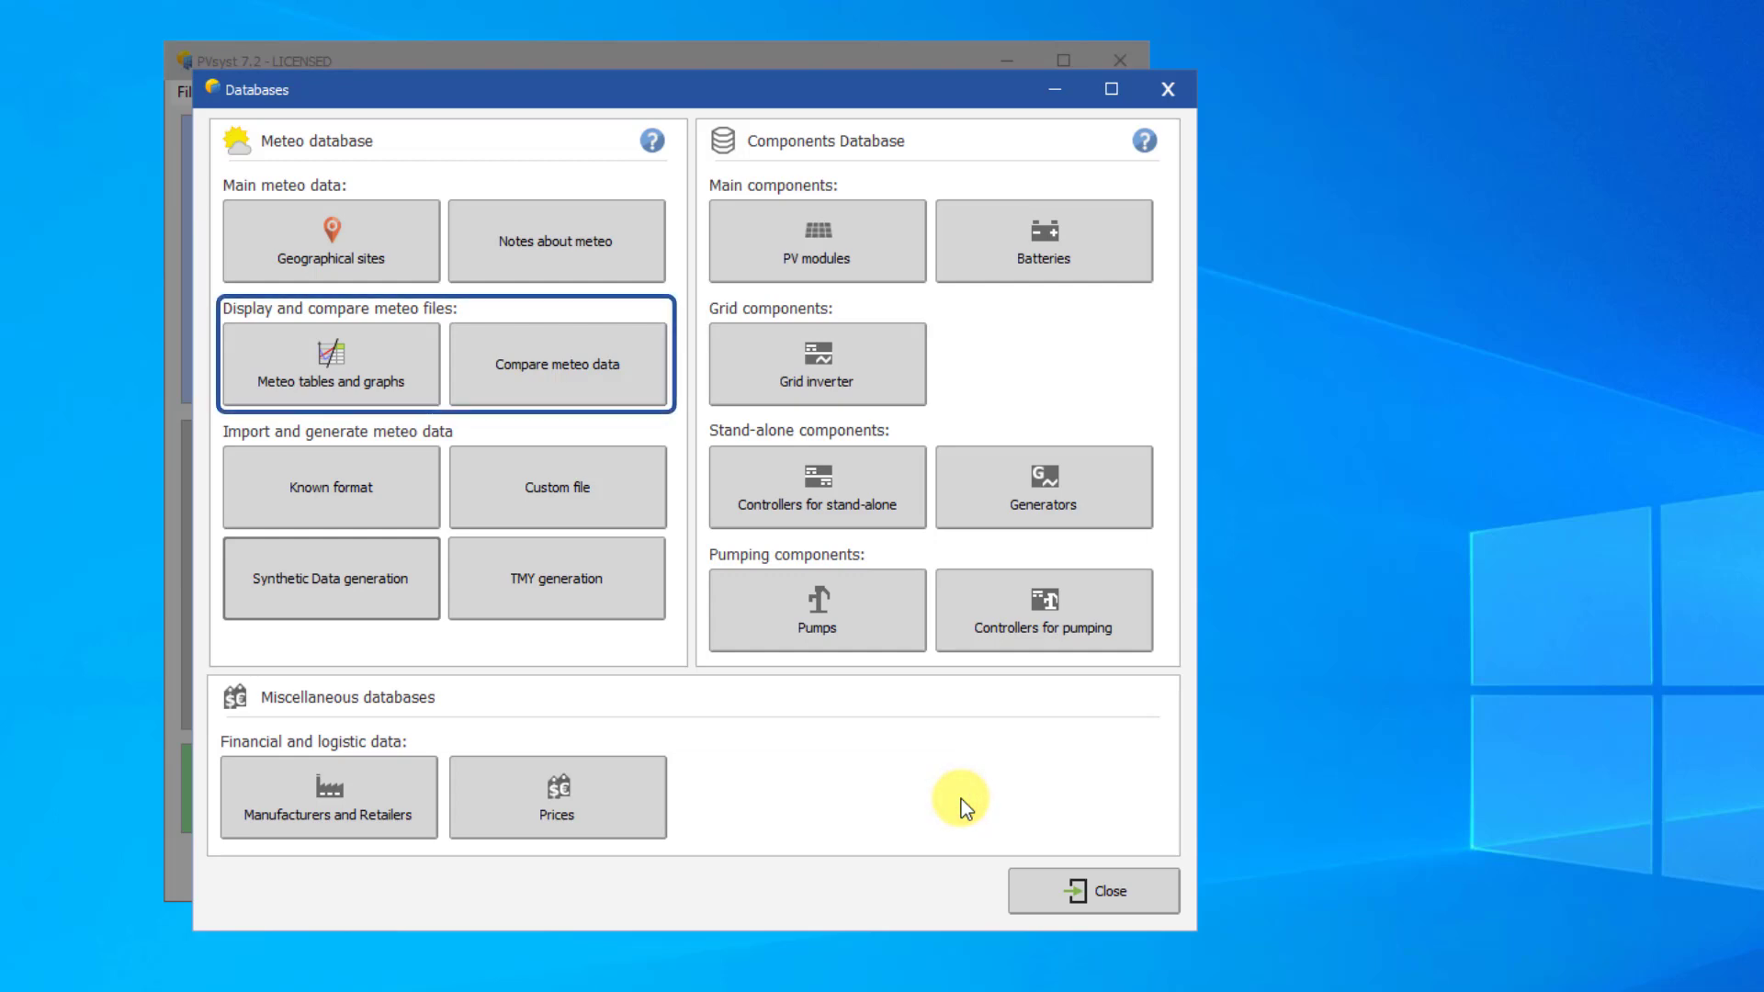
click(366, 379)
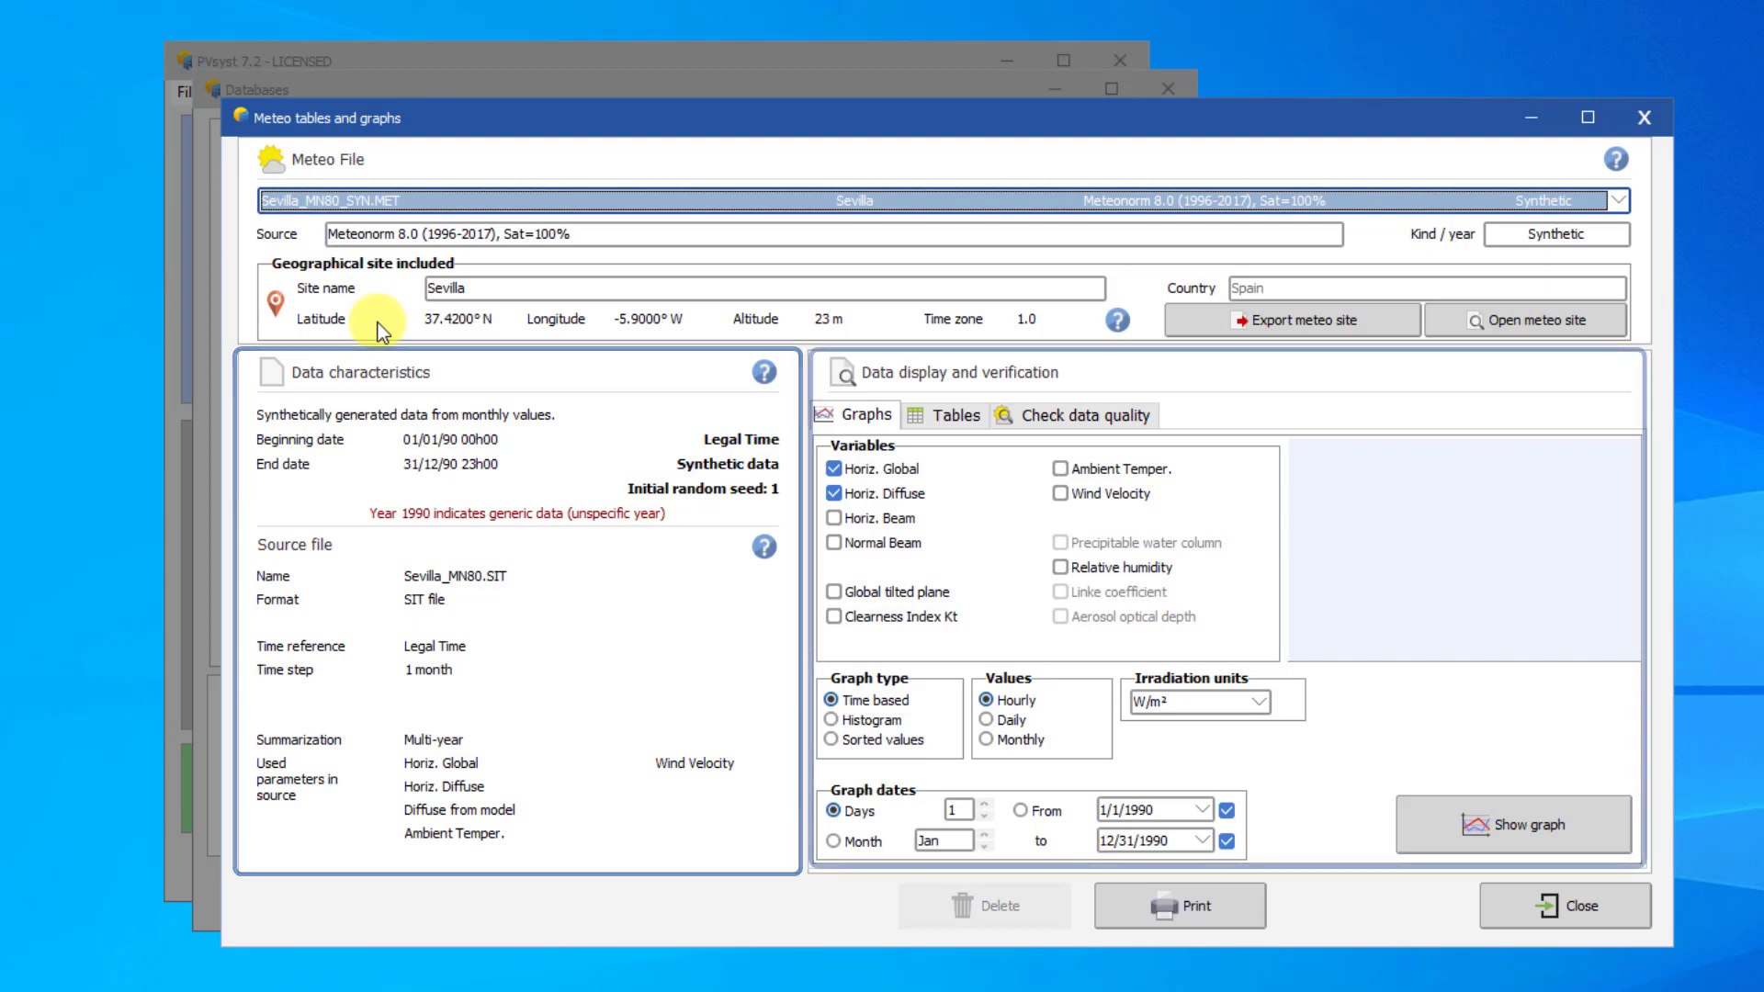
click(896, 415)
click(943, 416)
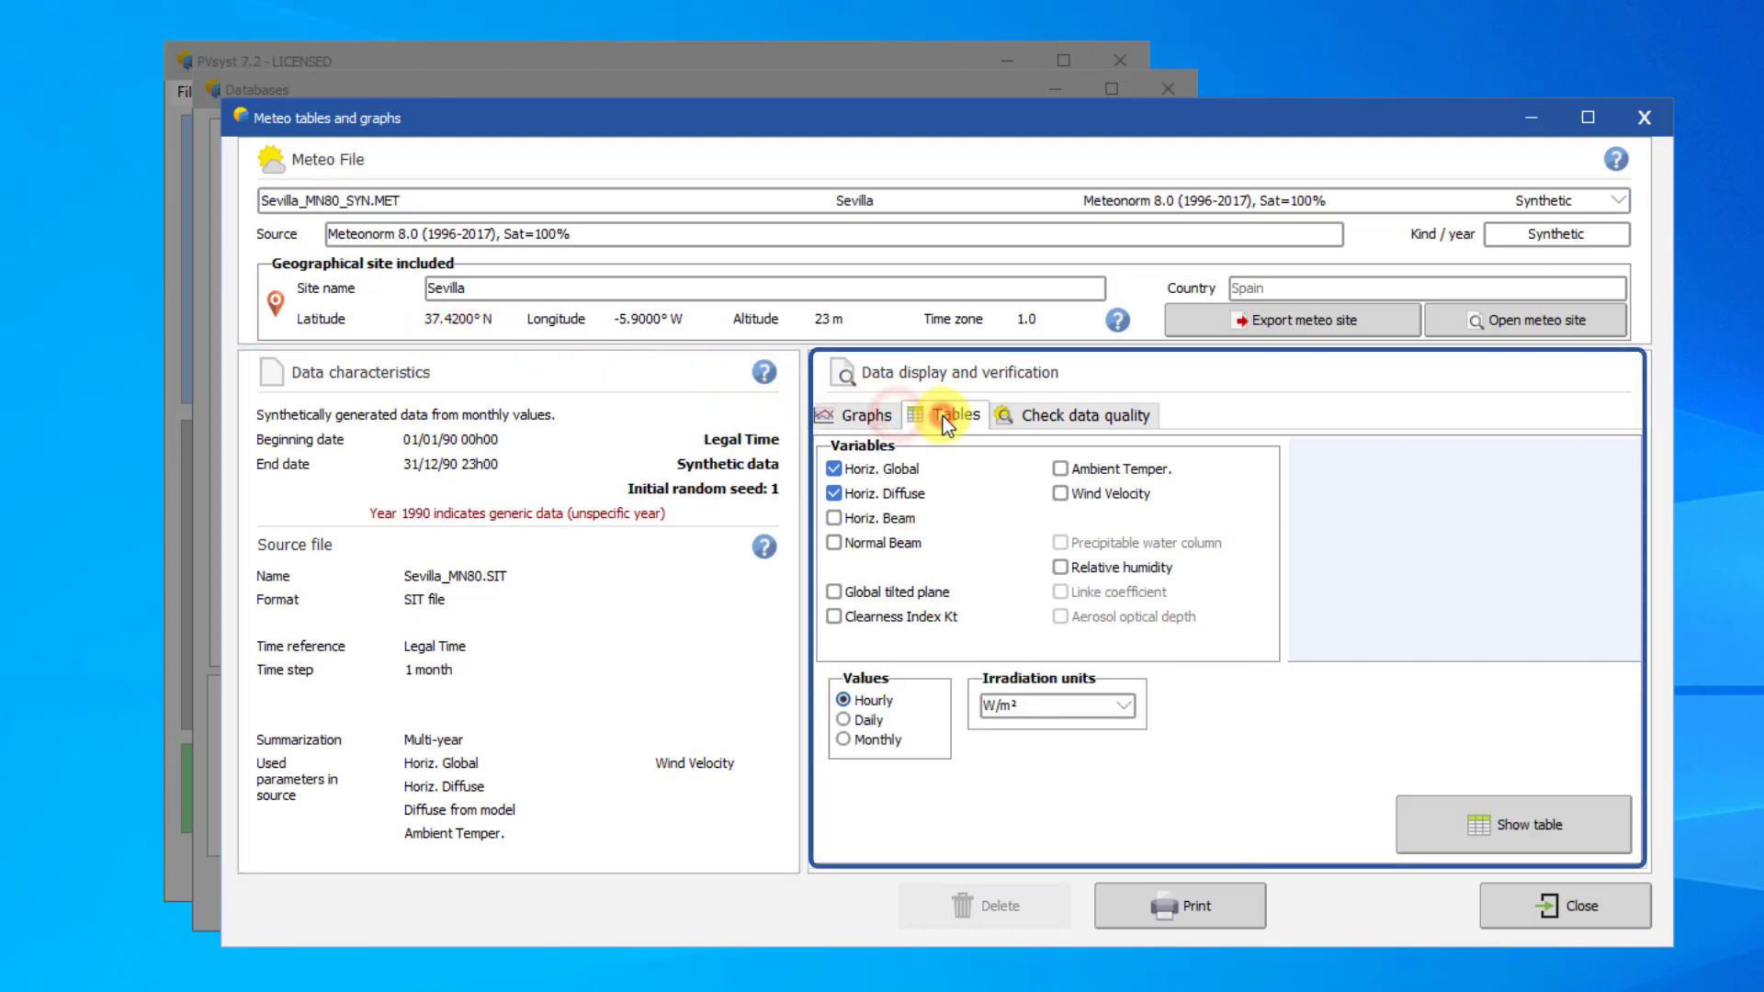
click(1017, 412)
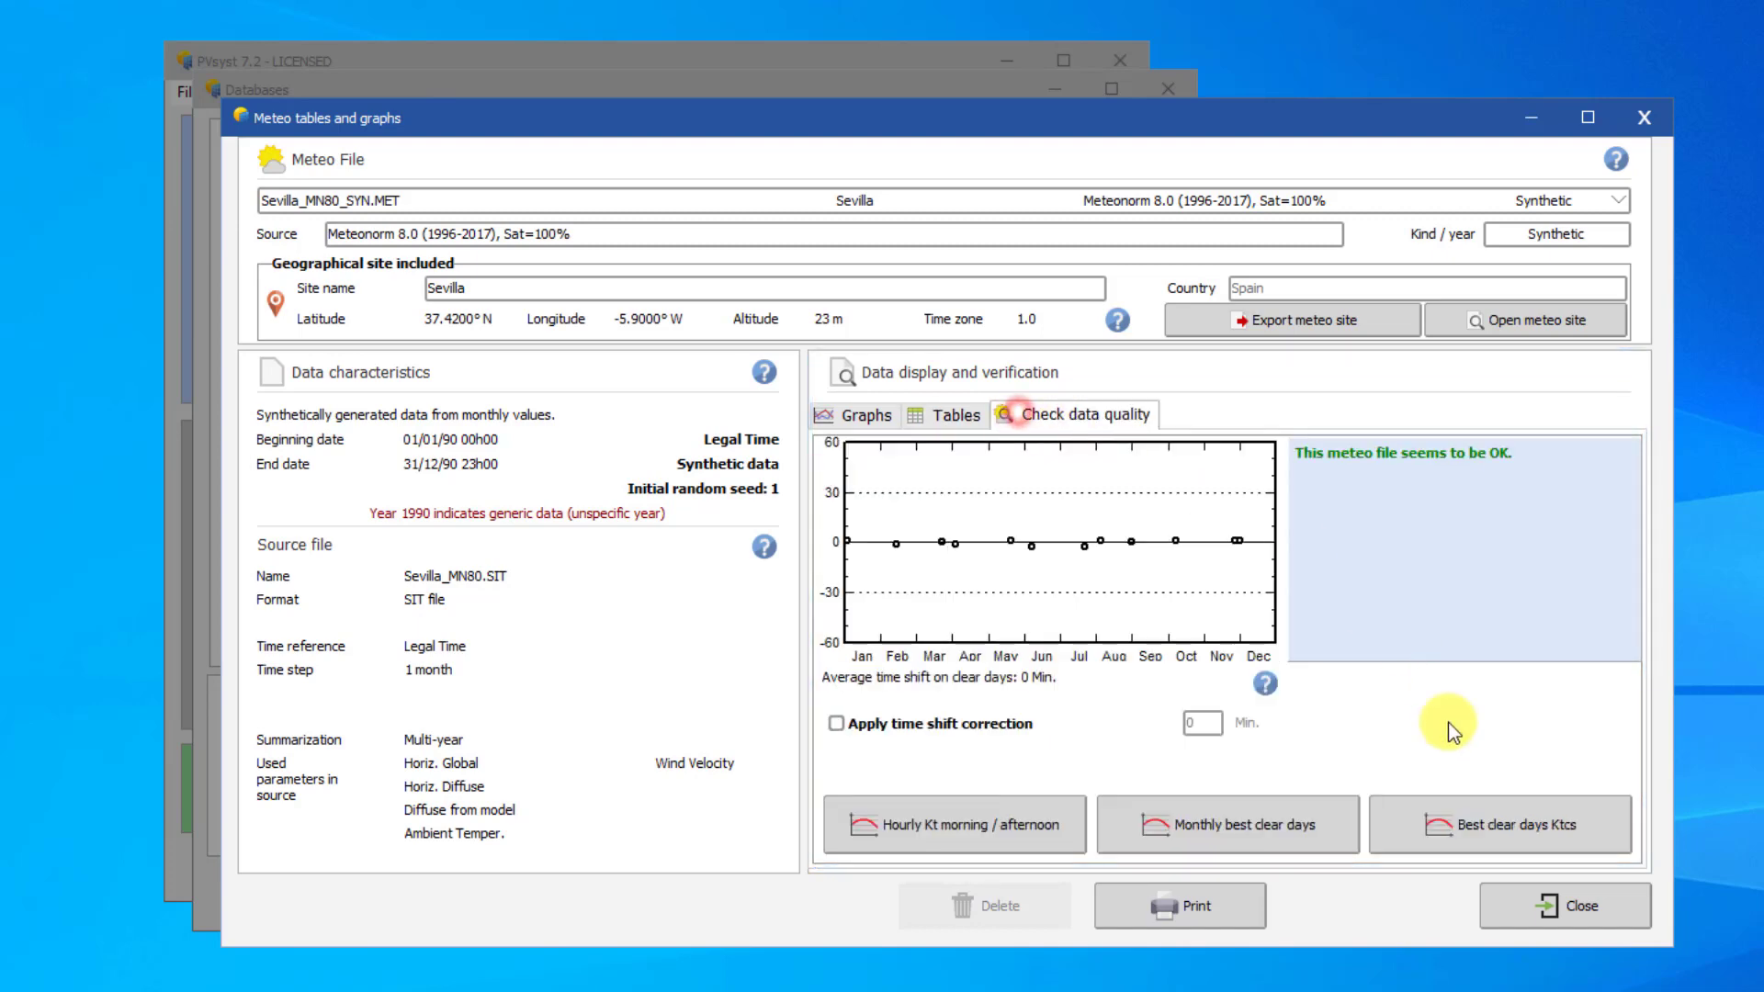
click(1556, 908)
click(597, 388)
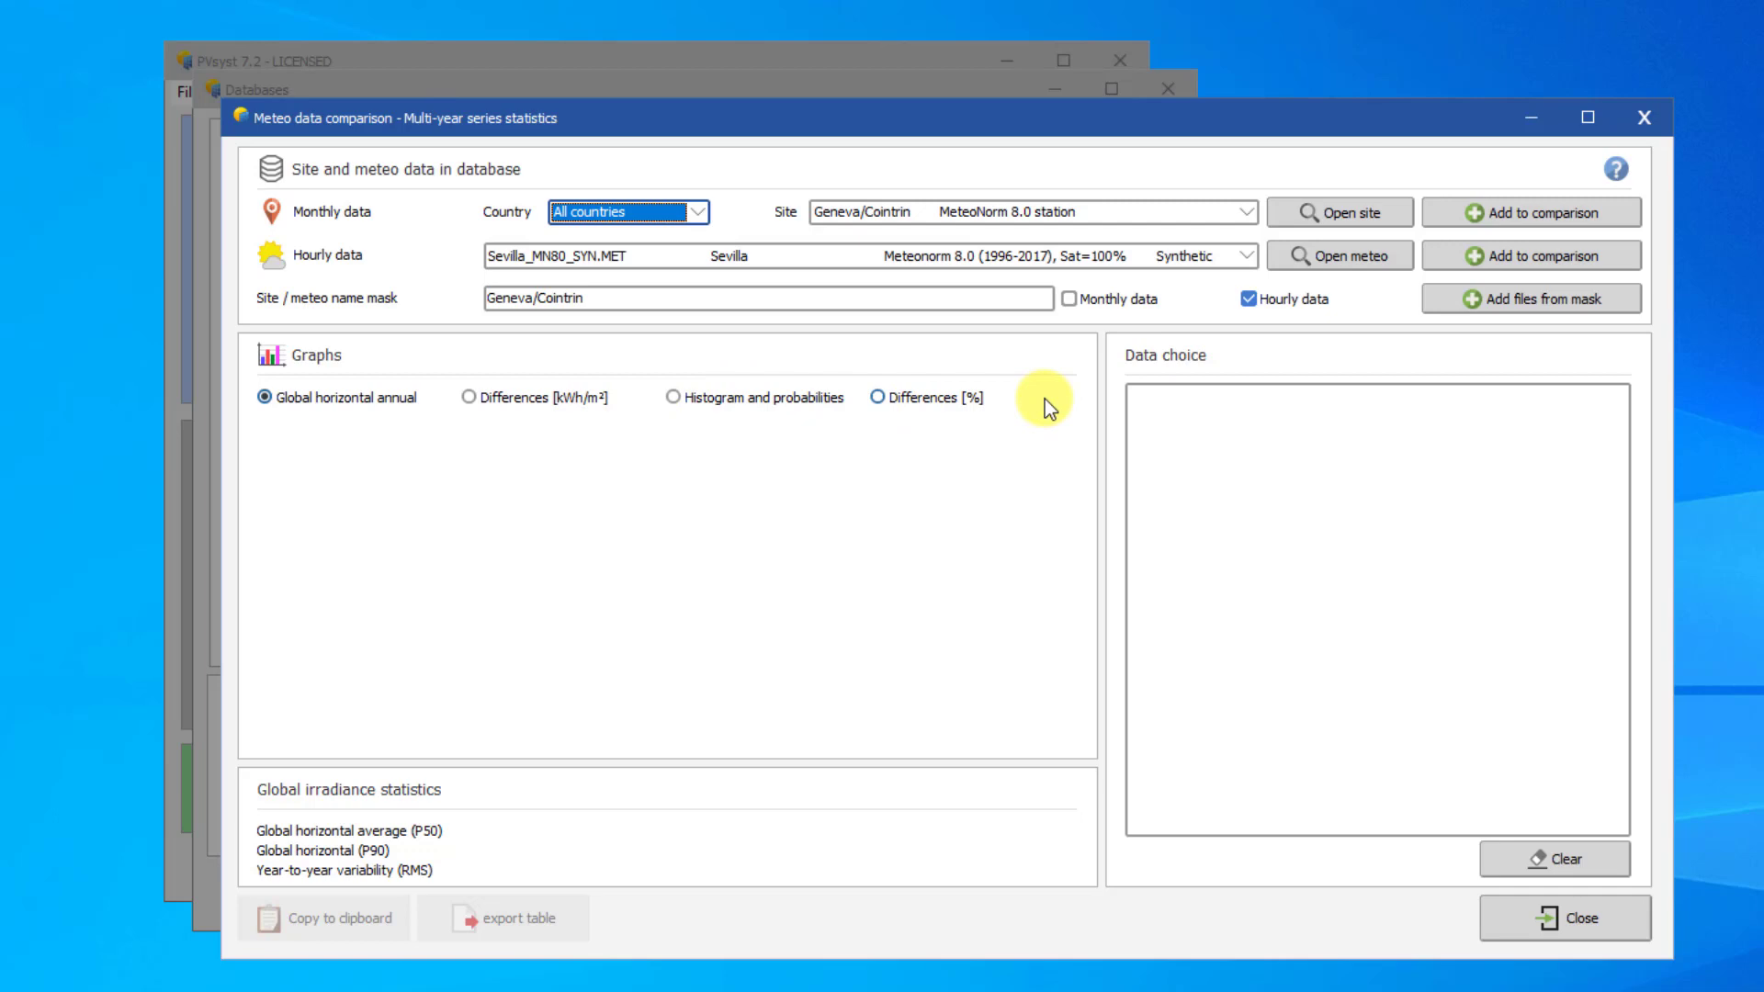
Add Geneva/Cointrin monthly data and the Geneva_MN80_SYN.MET hourly file to the comparison.
click(1256, 216)
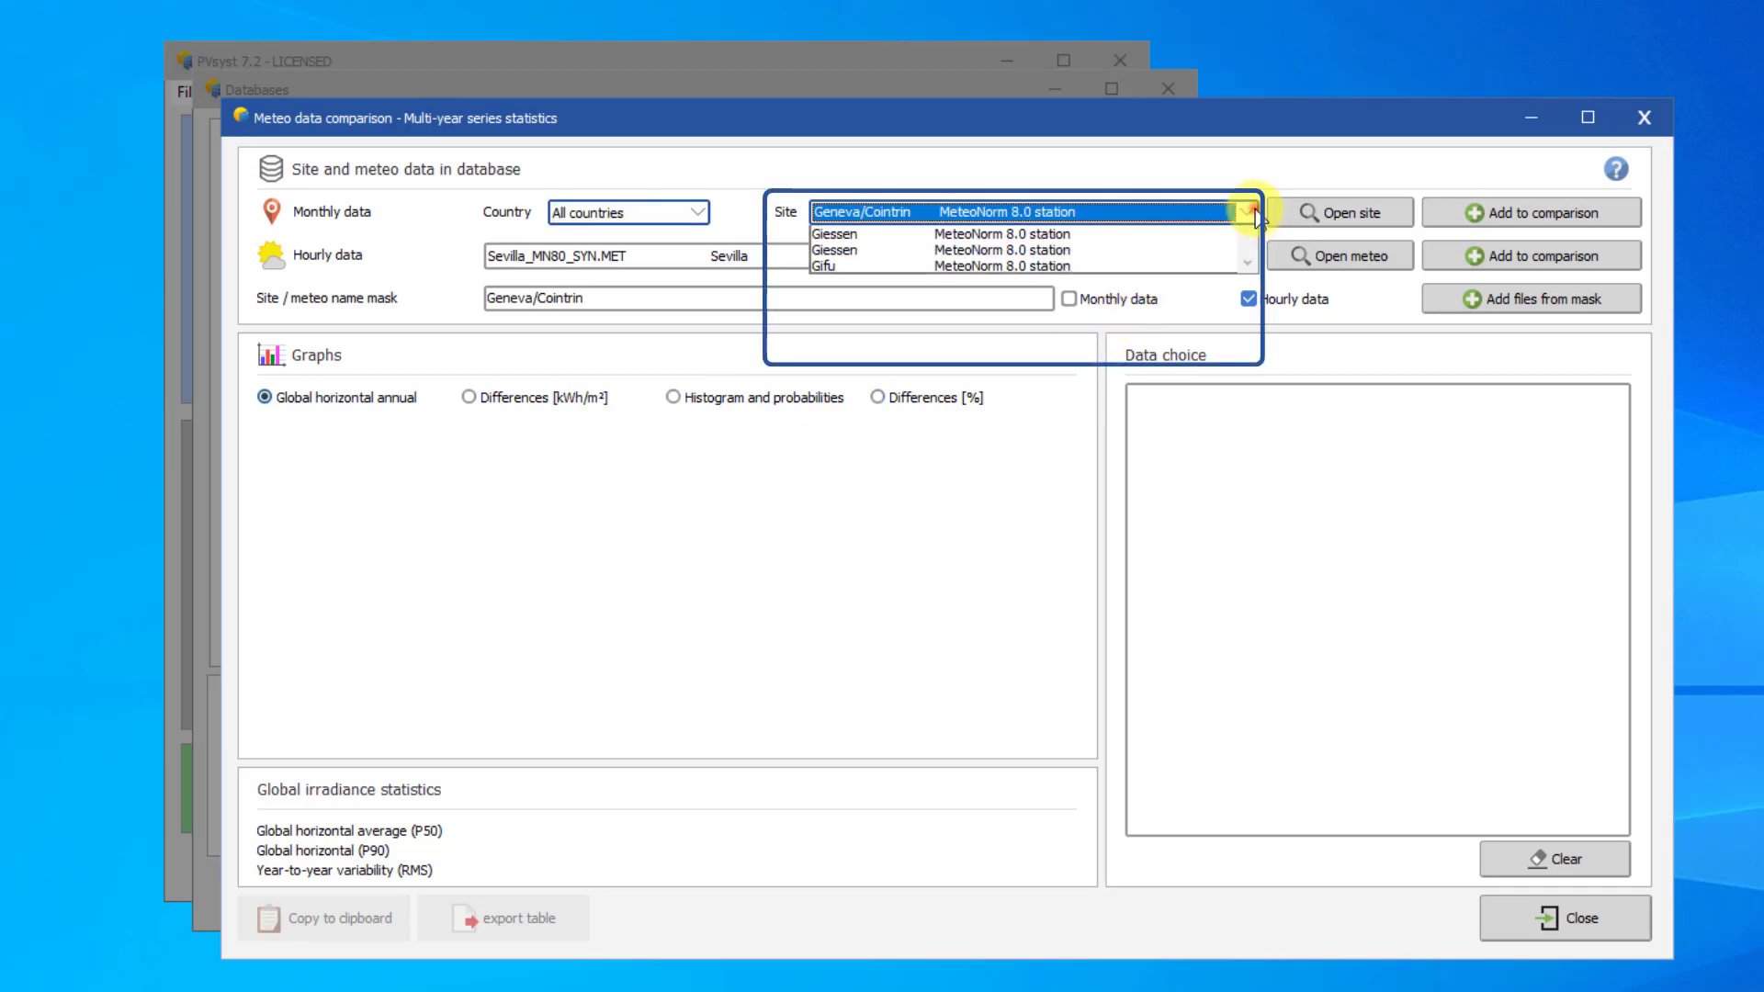
click(1155, 233)
click(1486, 216)
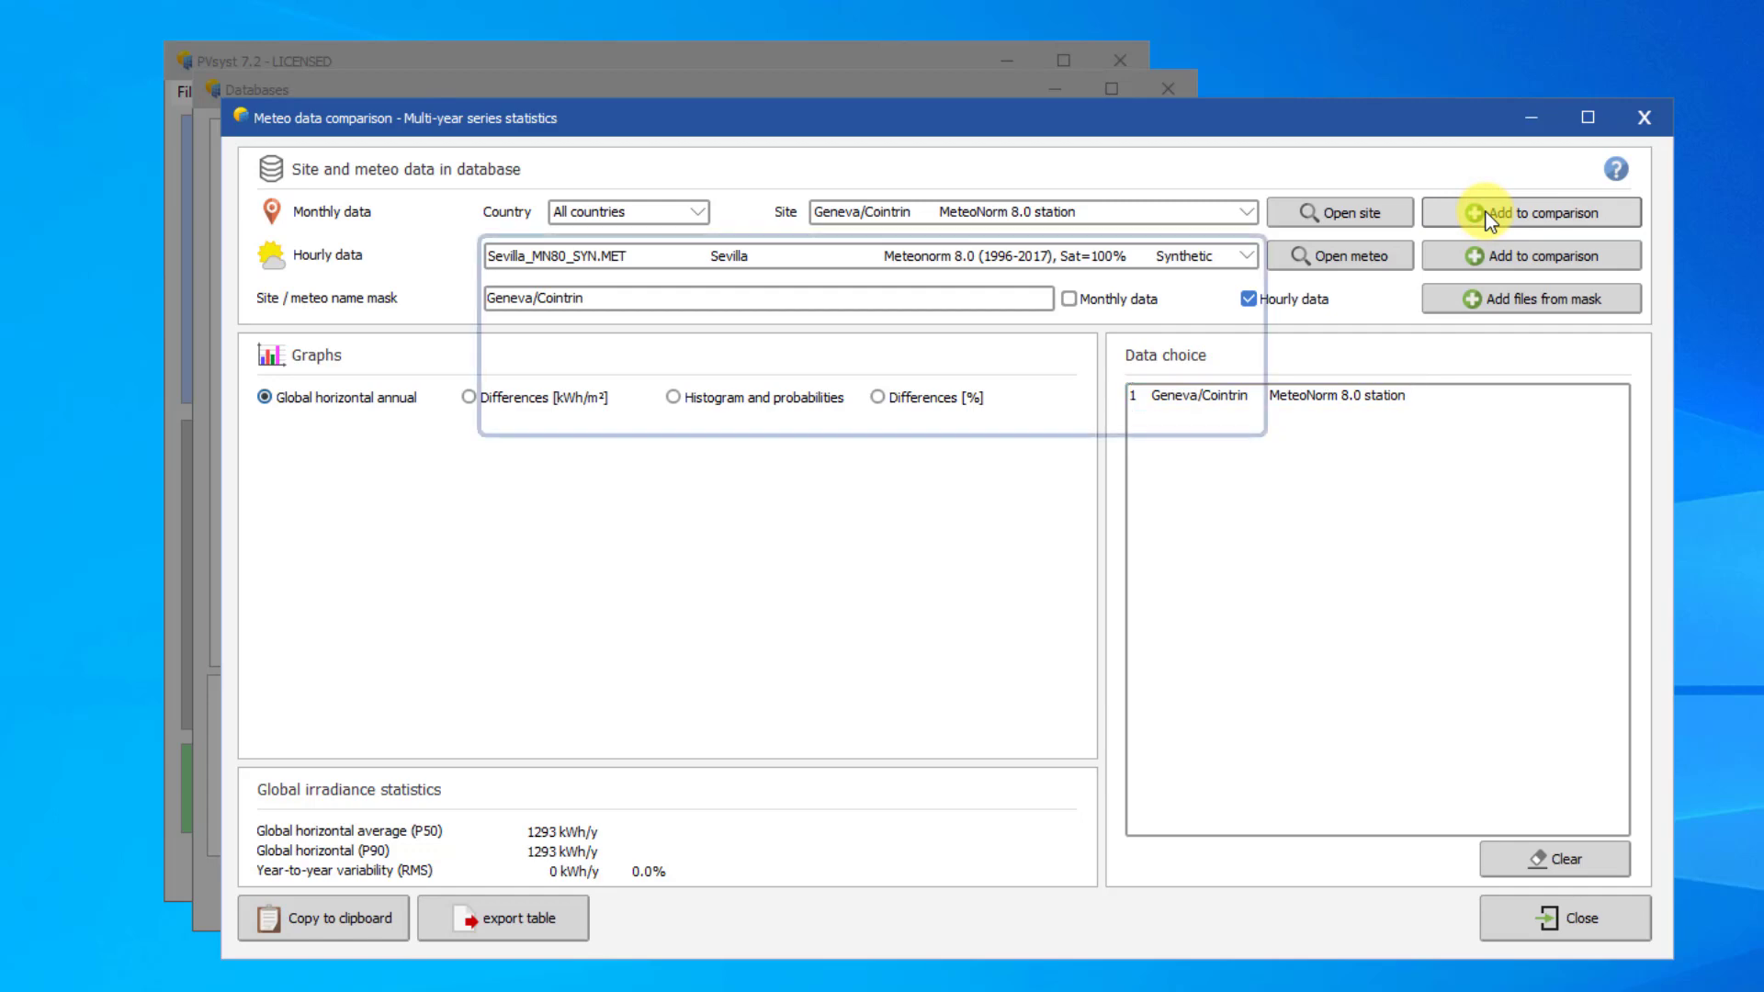
click(1249, 257)
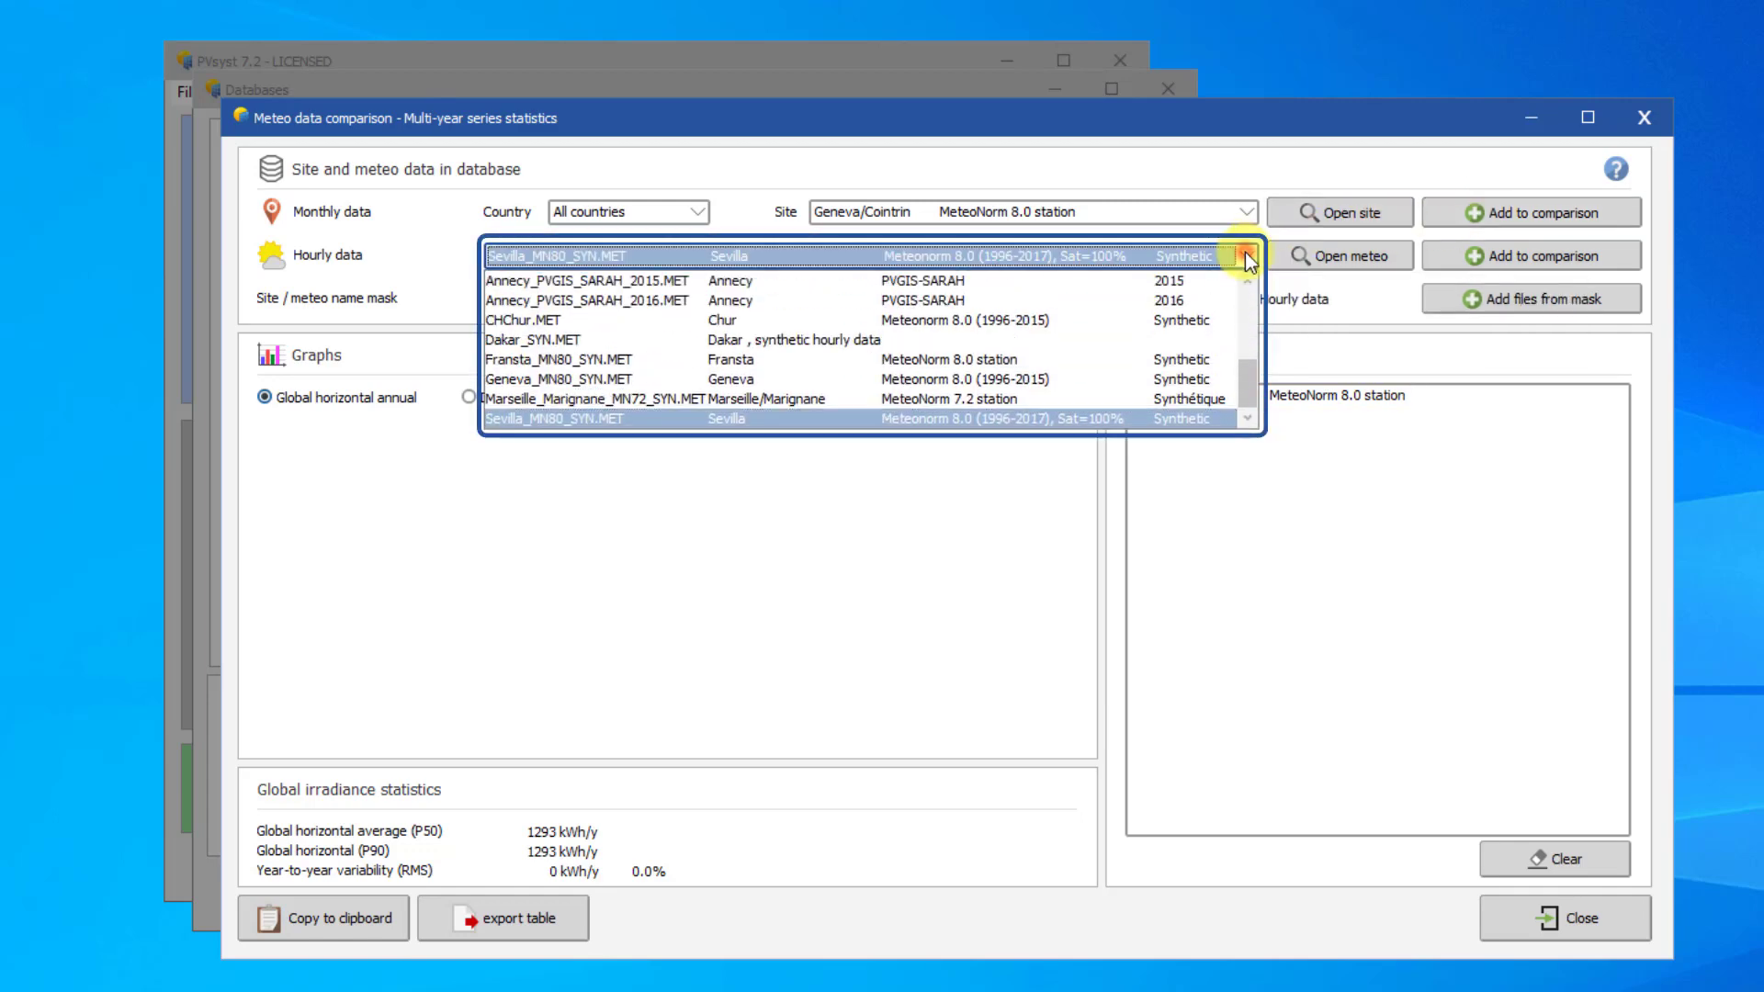
click(862, 380)
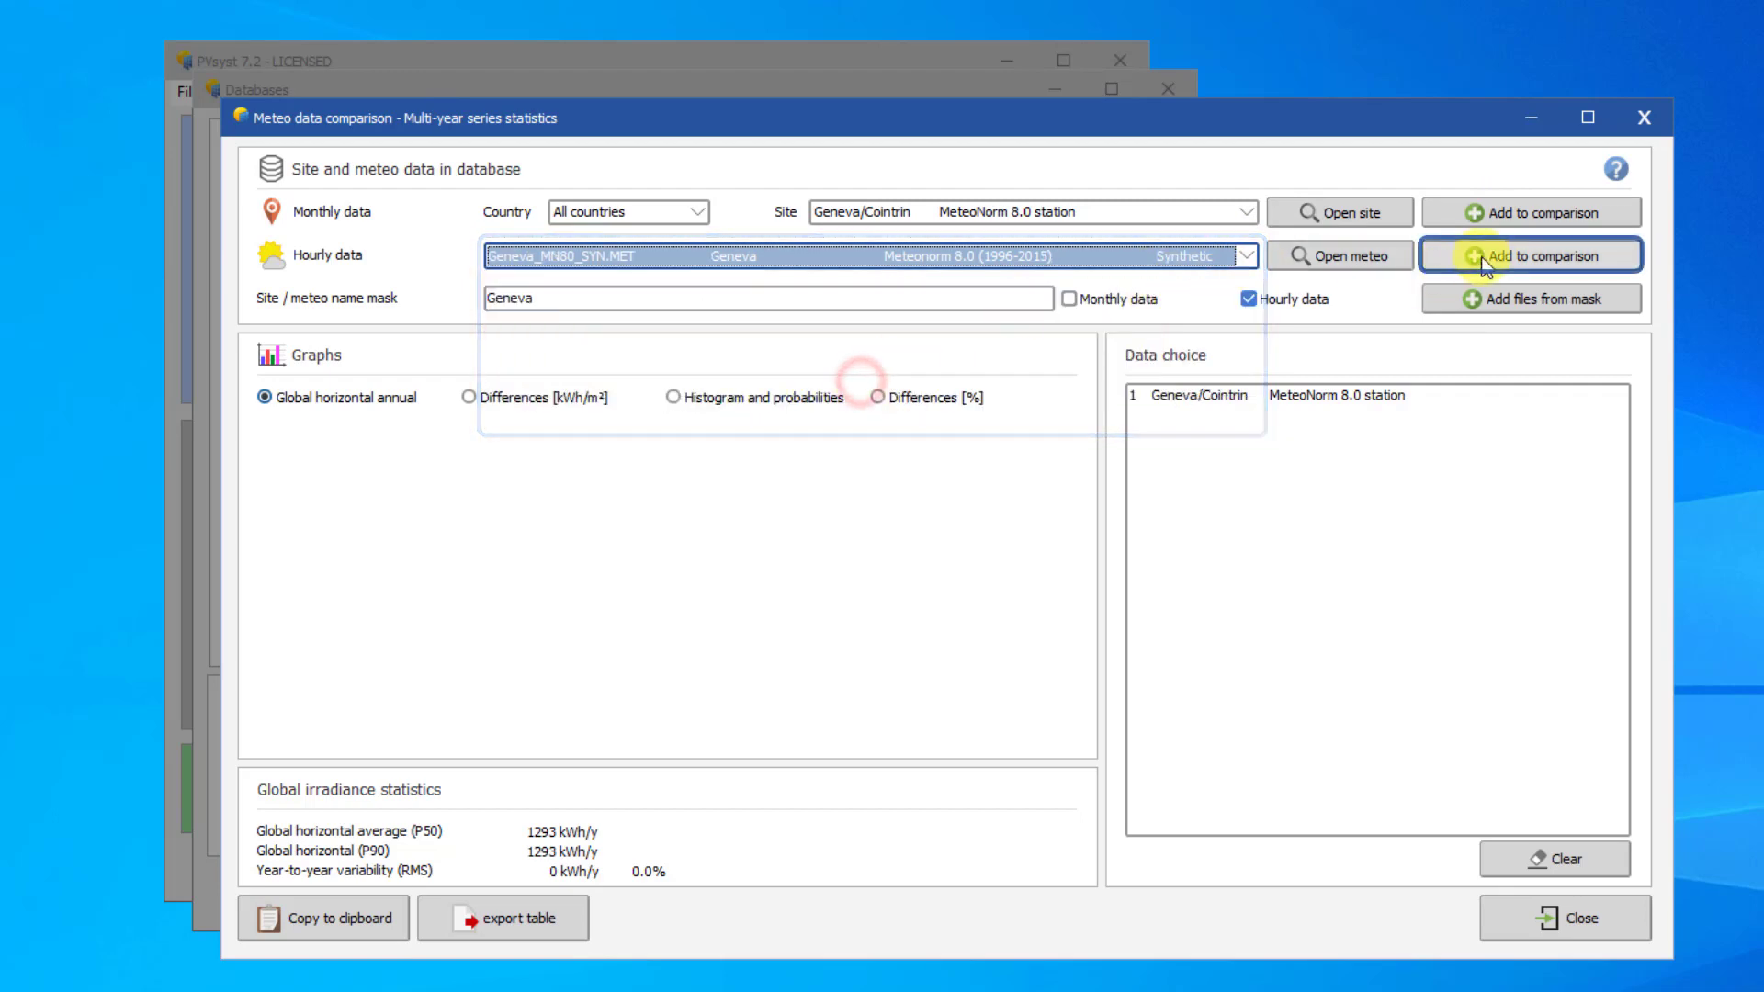
click(1479, 256)
Add Sevilla_MN80_SYN.MET to the comparison and remove the Geneva synthetic entry.
click(1242, 254)
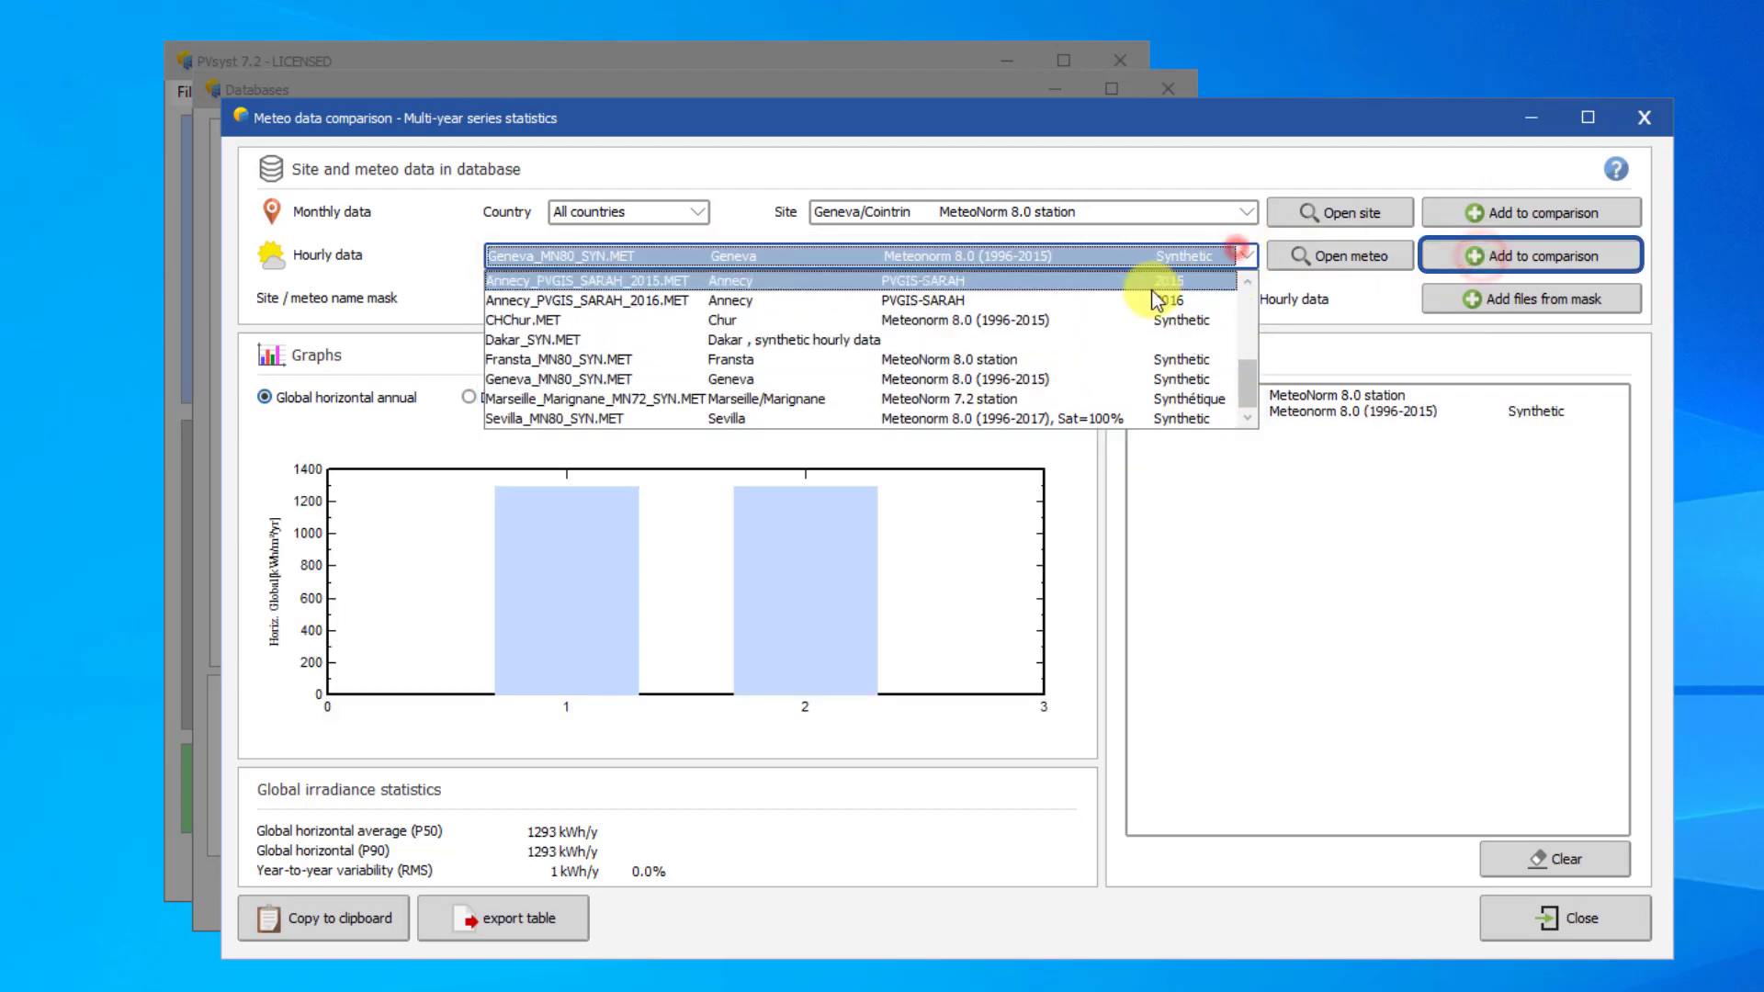
click(956, 410)
click(1490, 261)
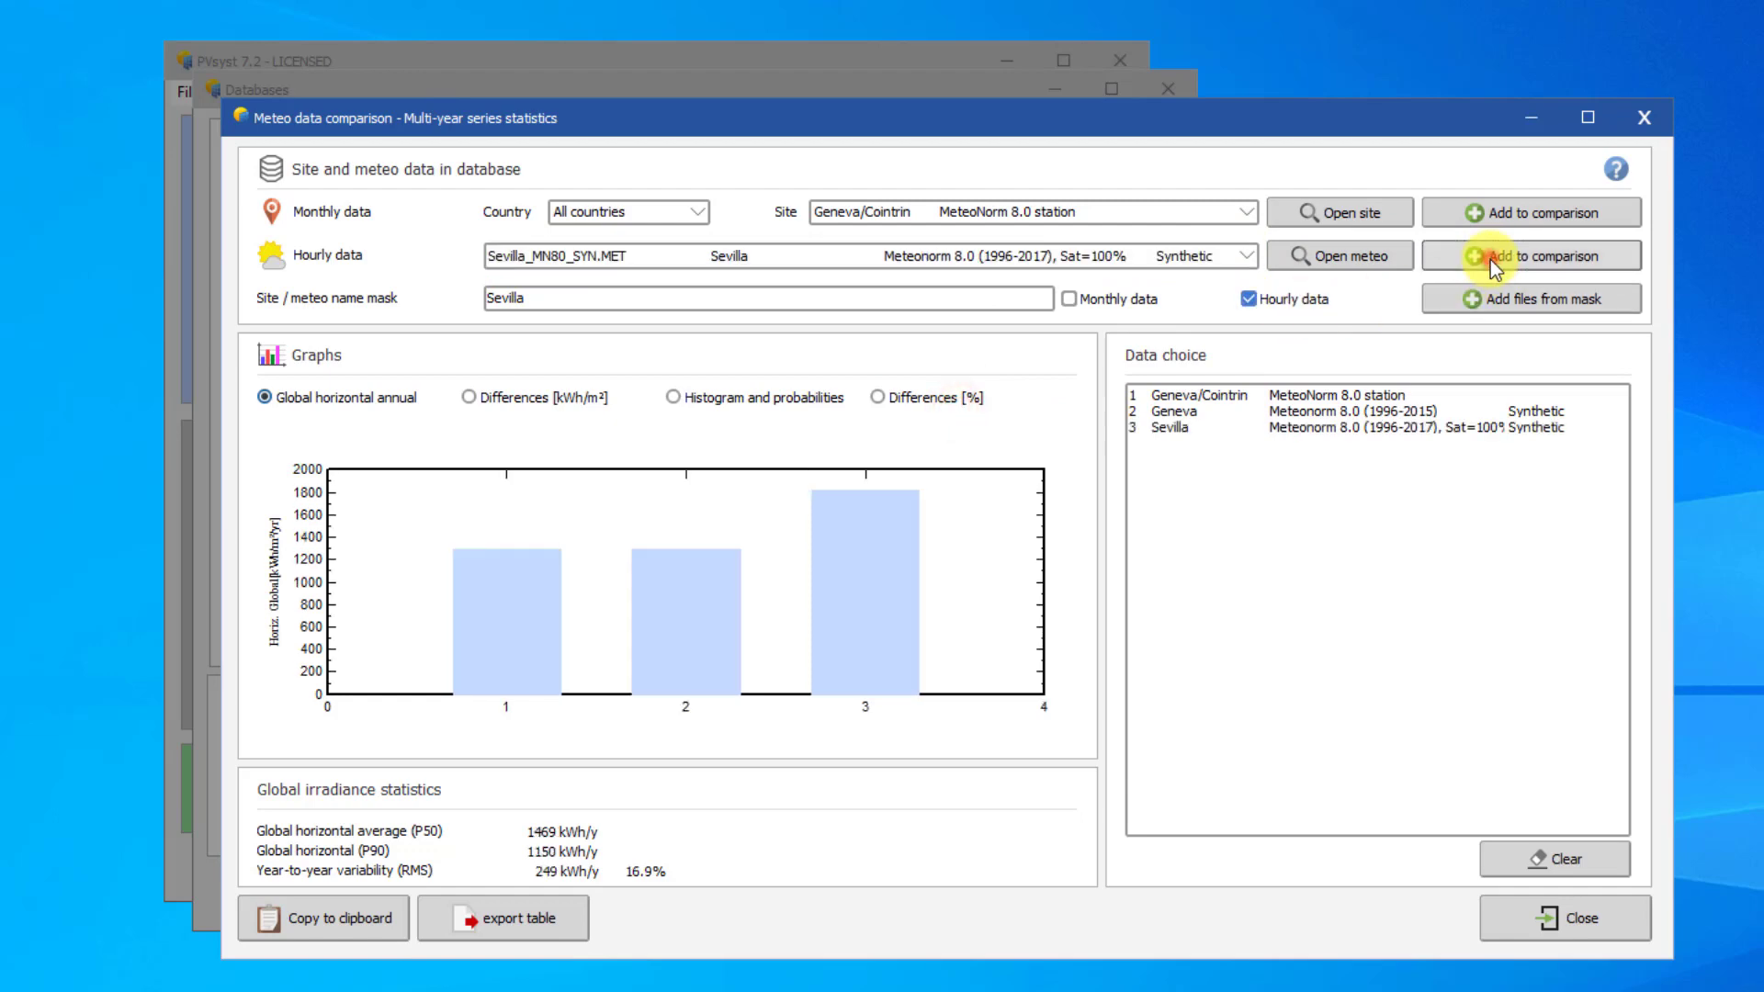
right_click(1180, 414)
mouse_move(1180, 413)
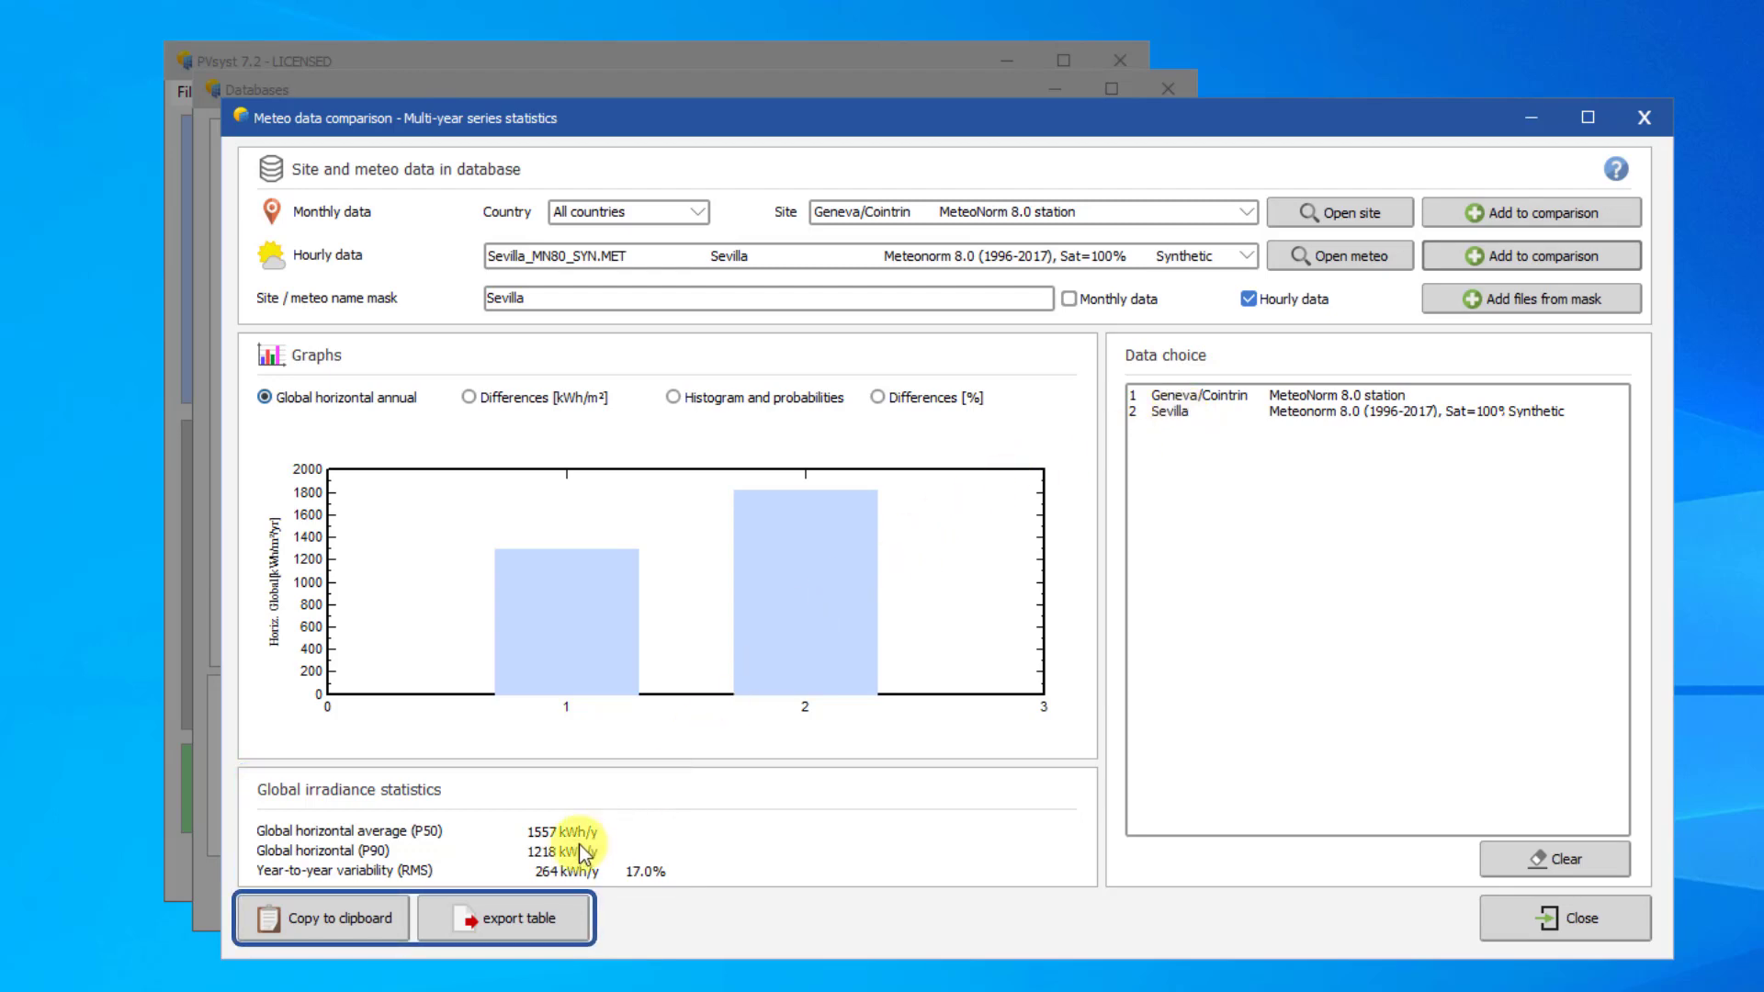
Copy the compared datasets to the clipboard and close the comparison.
click(538, 914)
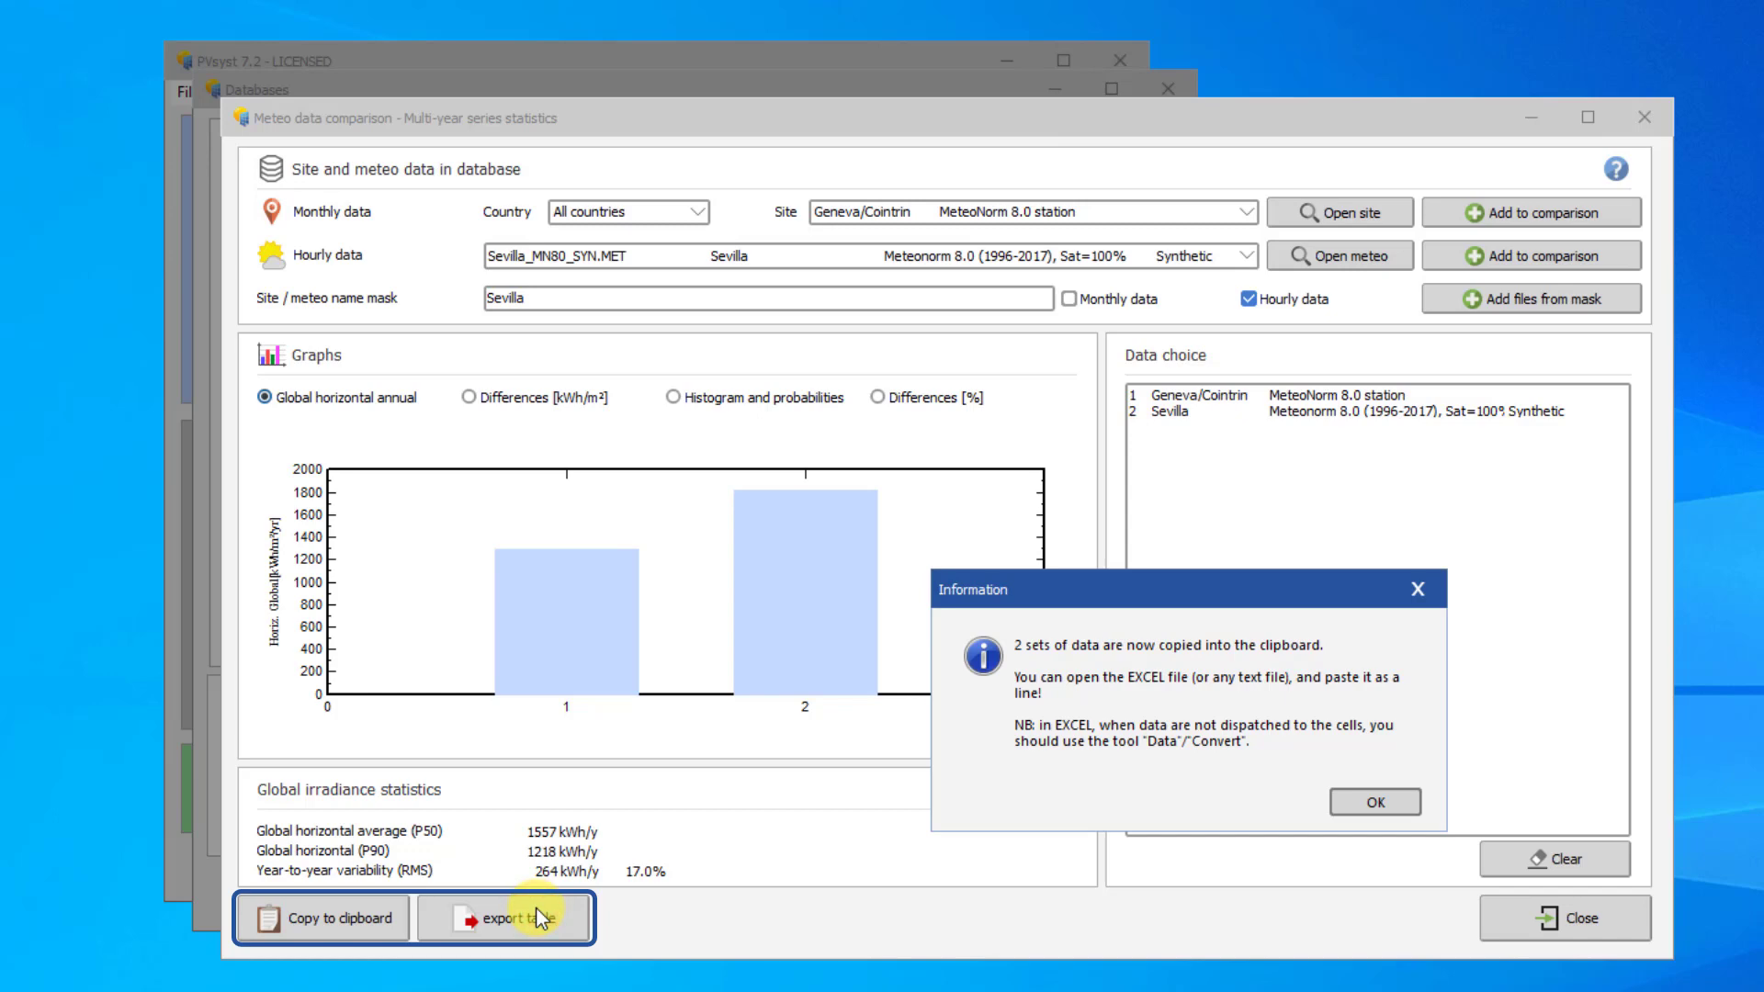
click(1353, 794)
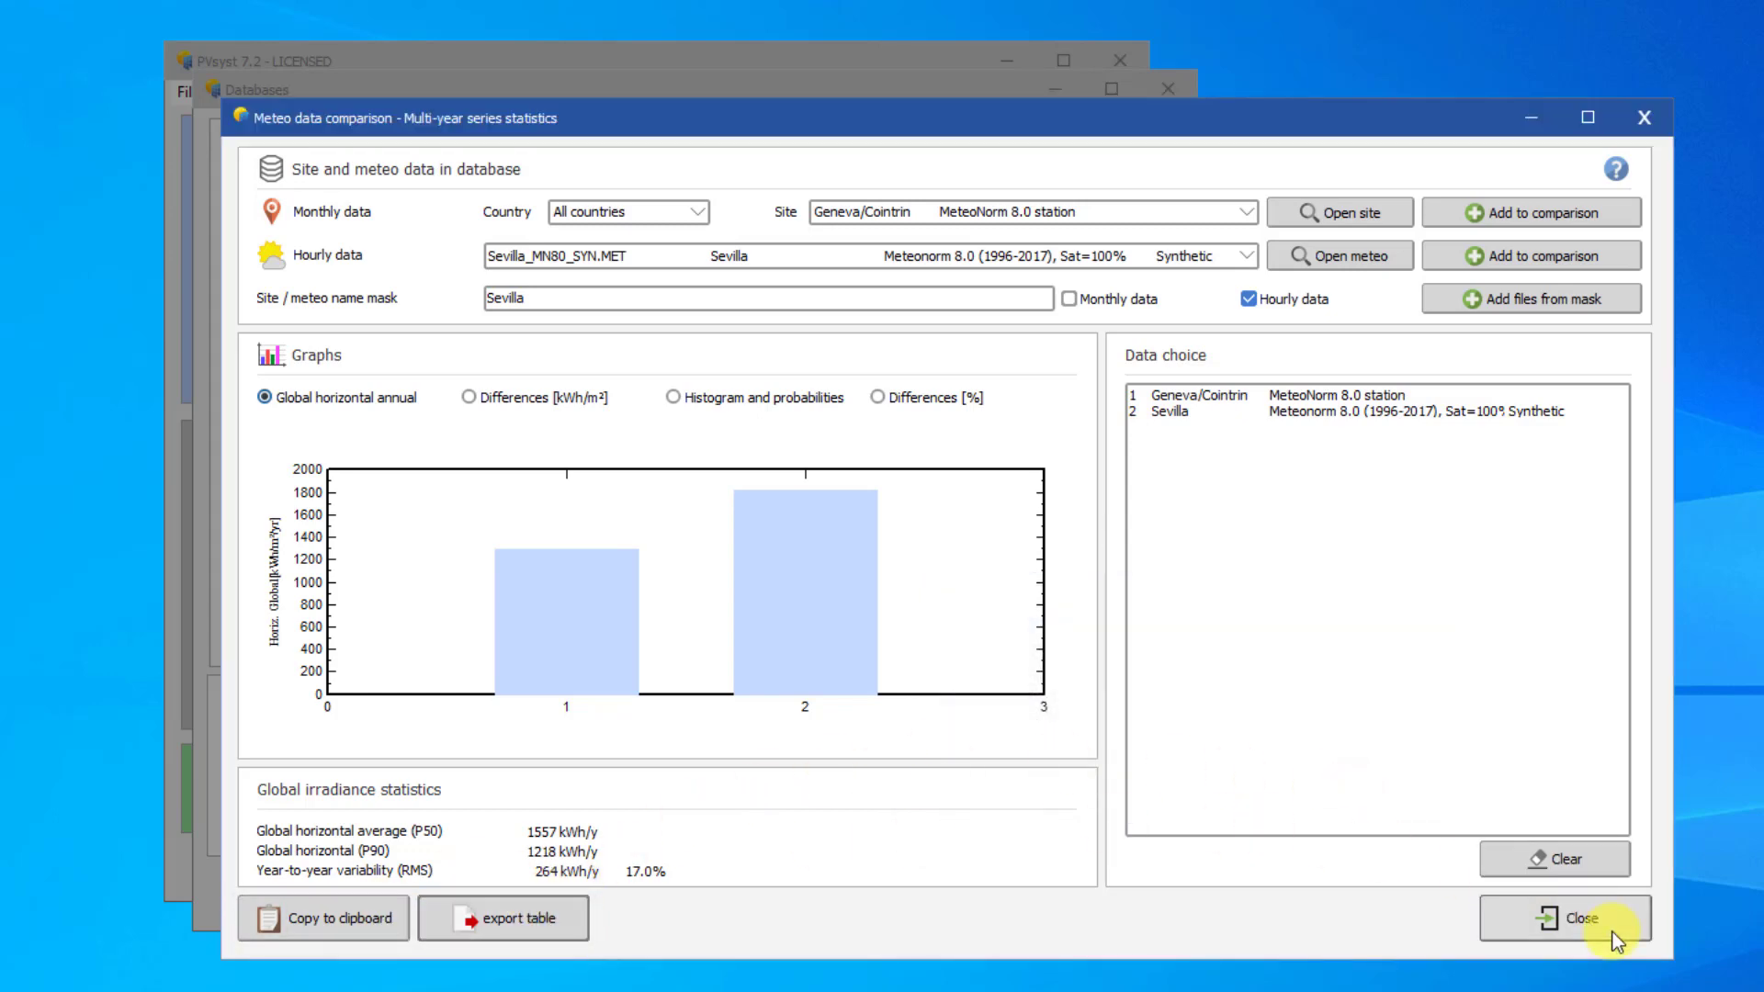
click(1506, 926)
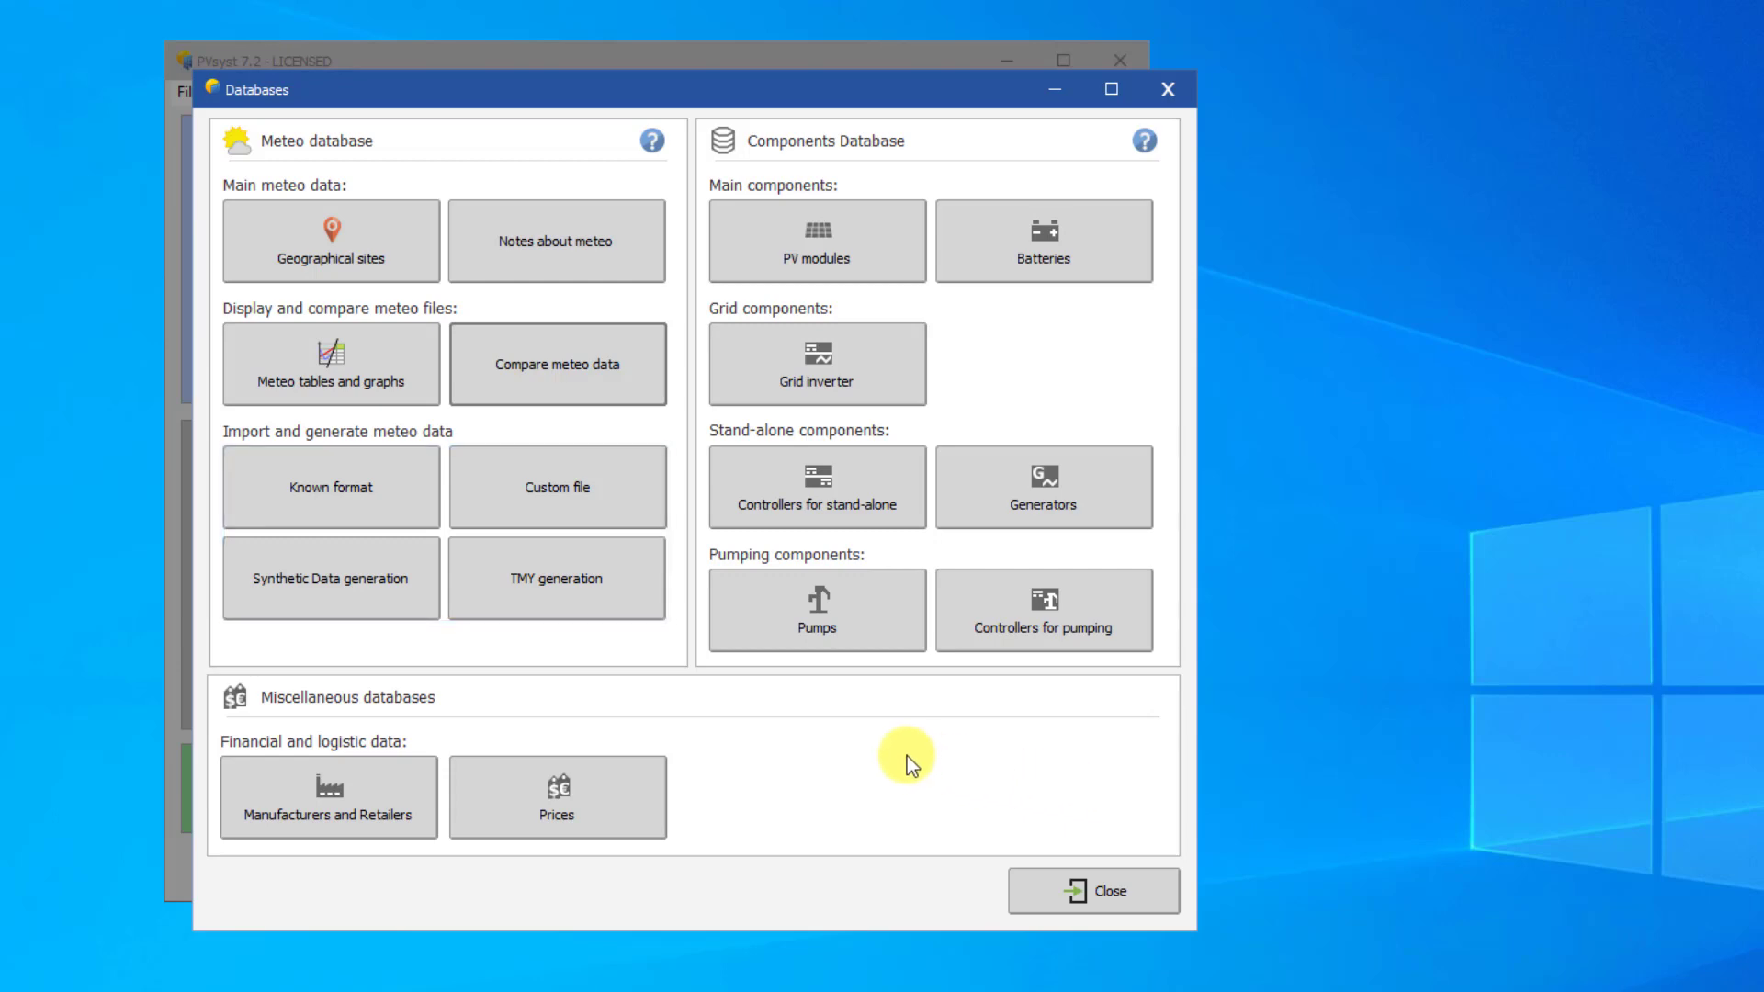
click(349, 472)
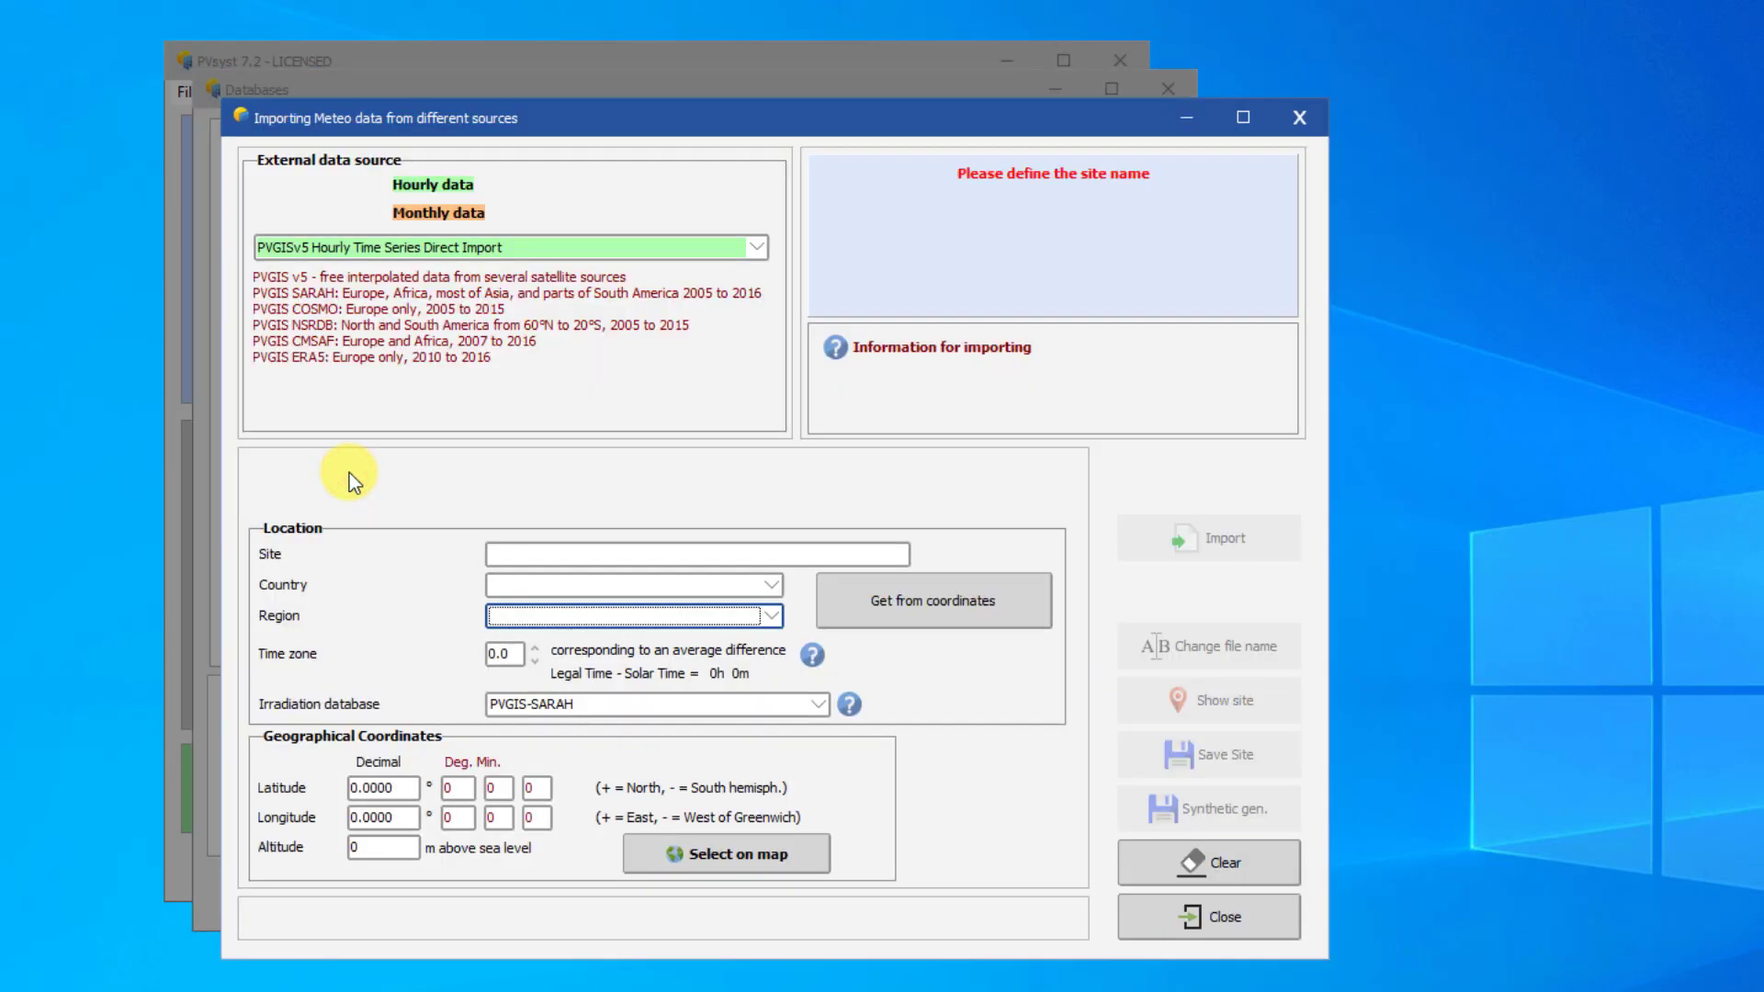
click(745, 245)
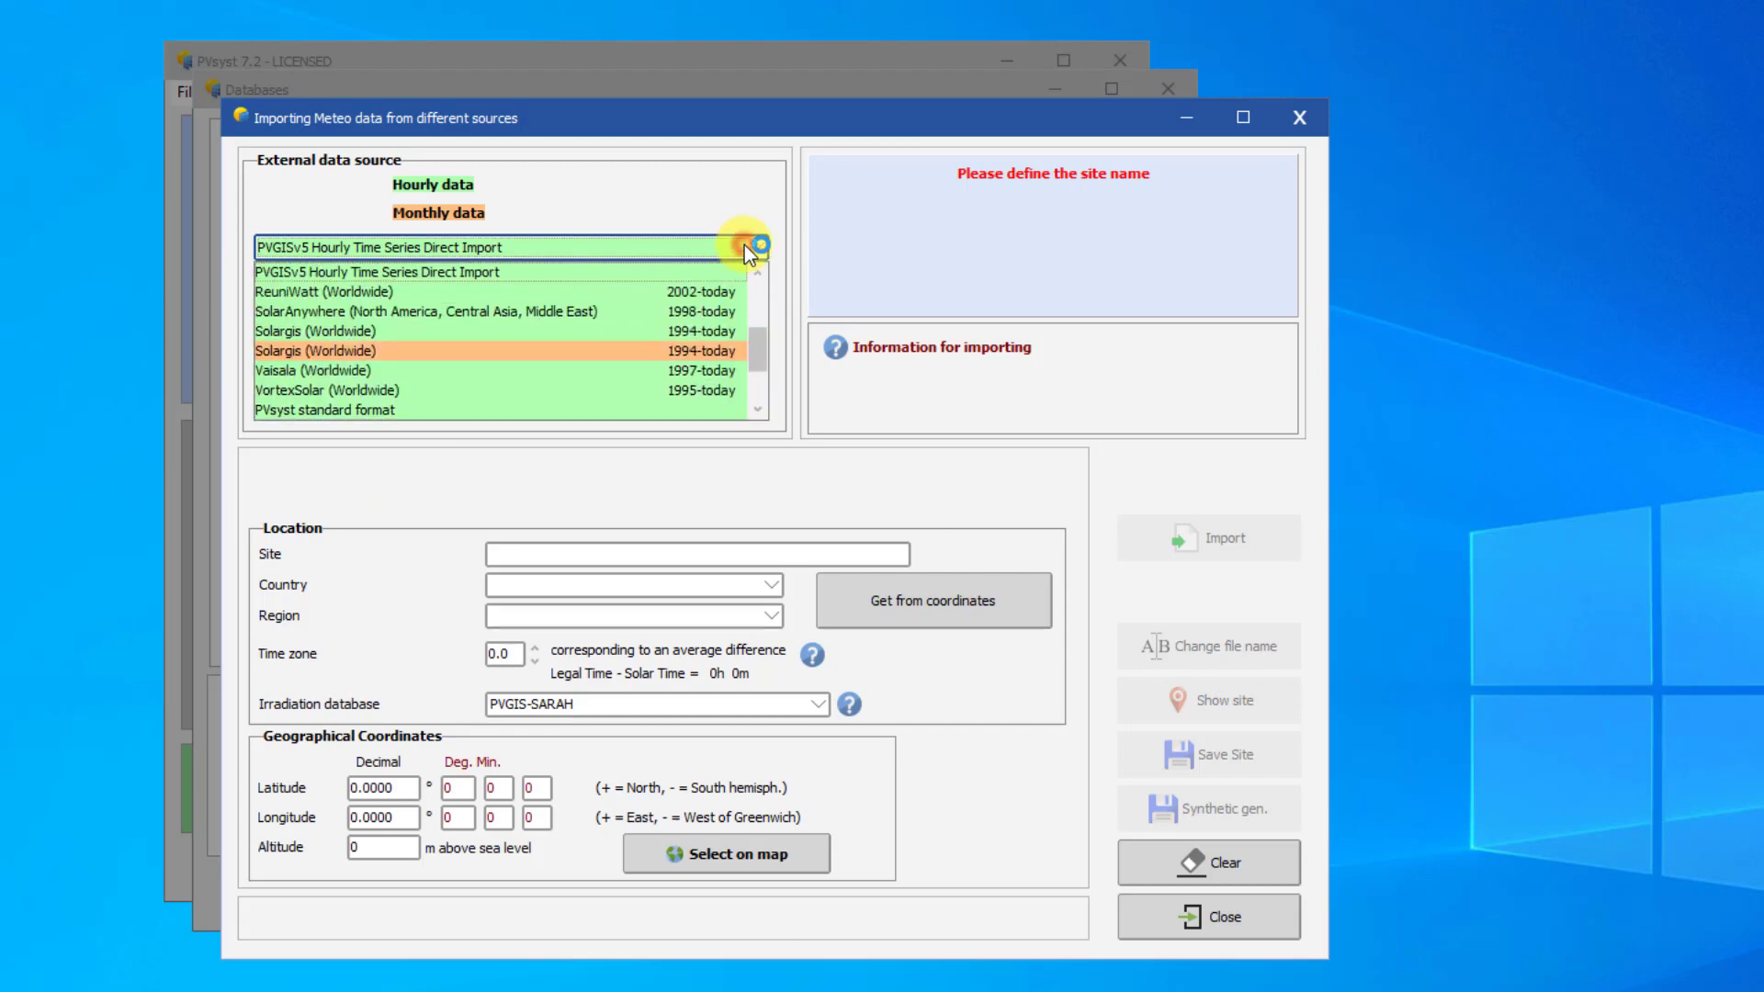
mouse_move(752, 349)
mouse_down()
mouse_move(750, 324)
mouse_move(770, 329)
mouse_up()
click(527, 483)
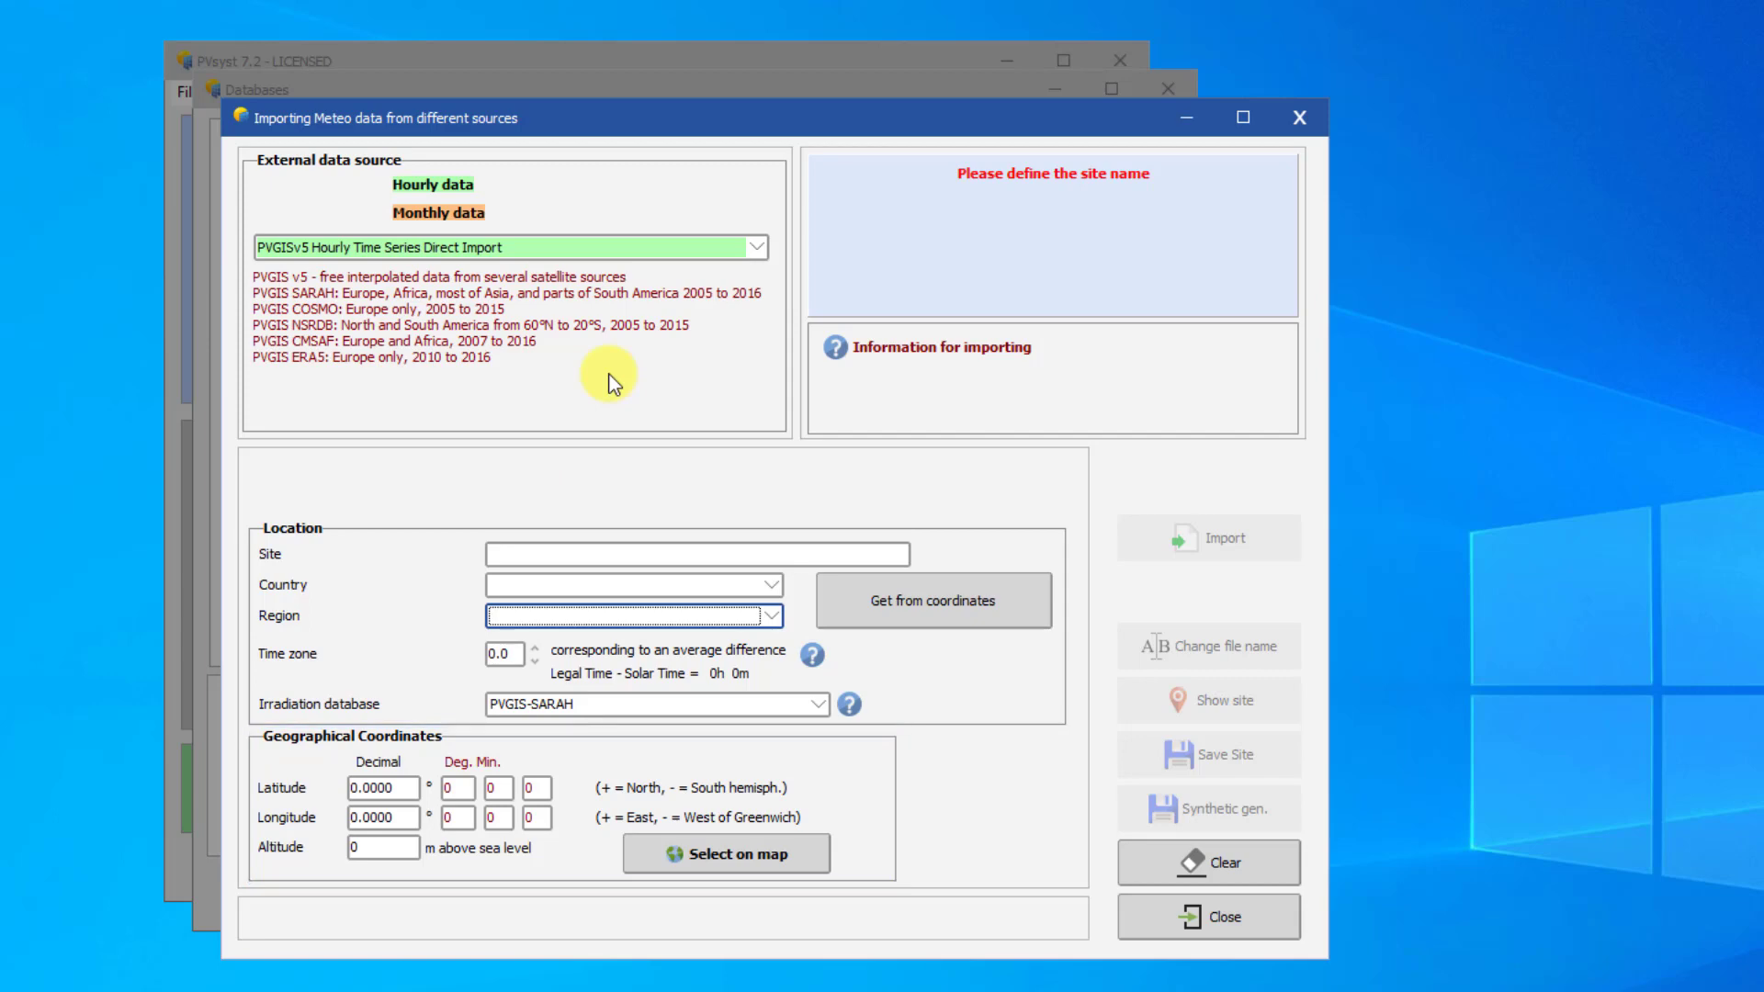
click(1282, 921)
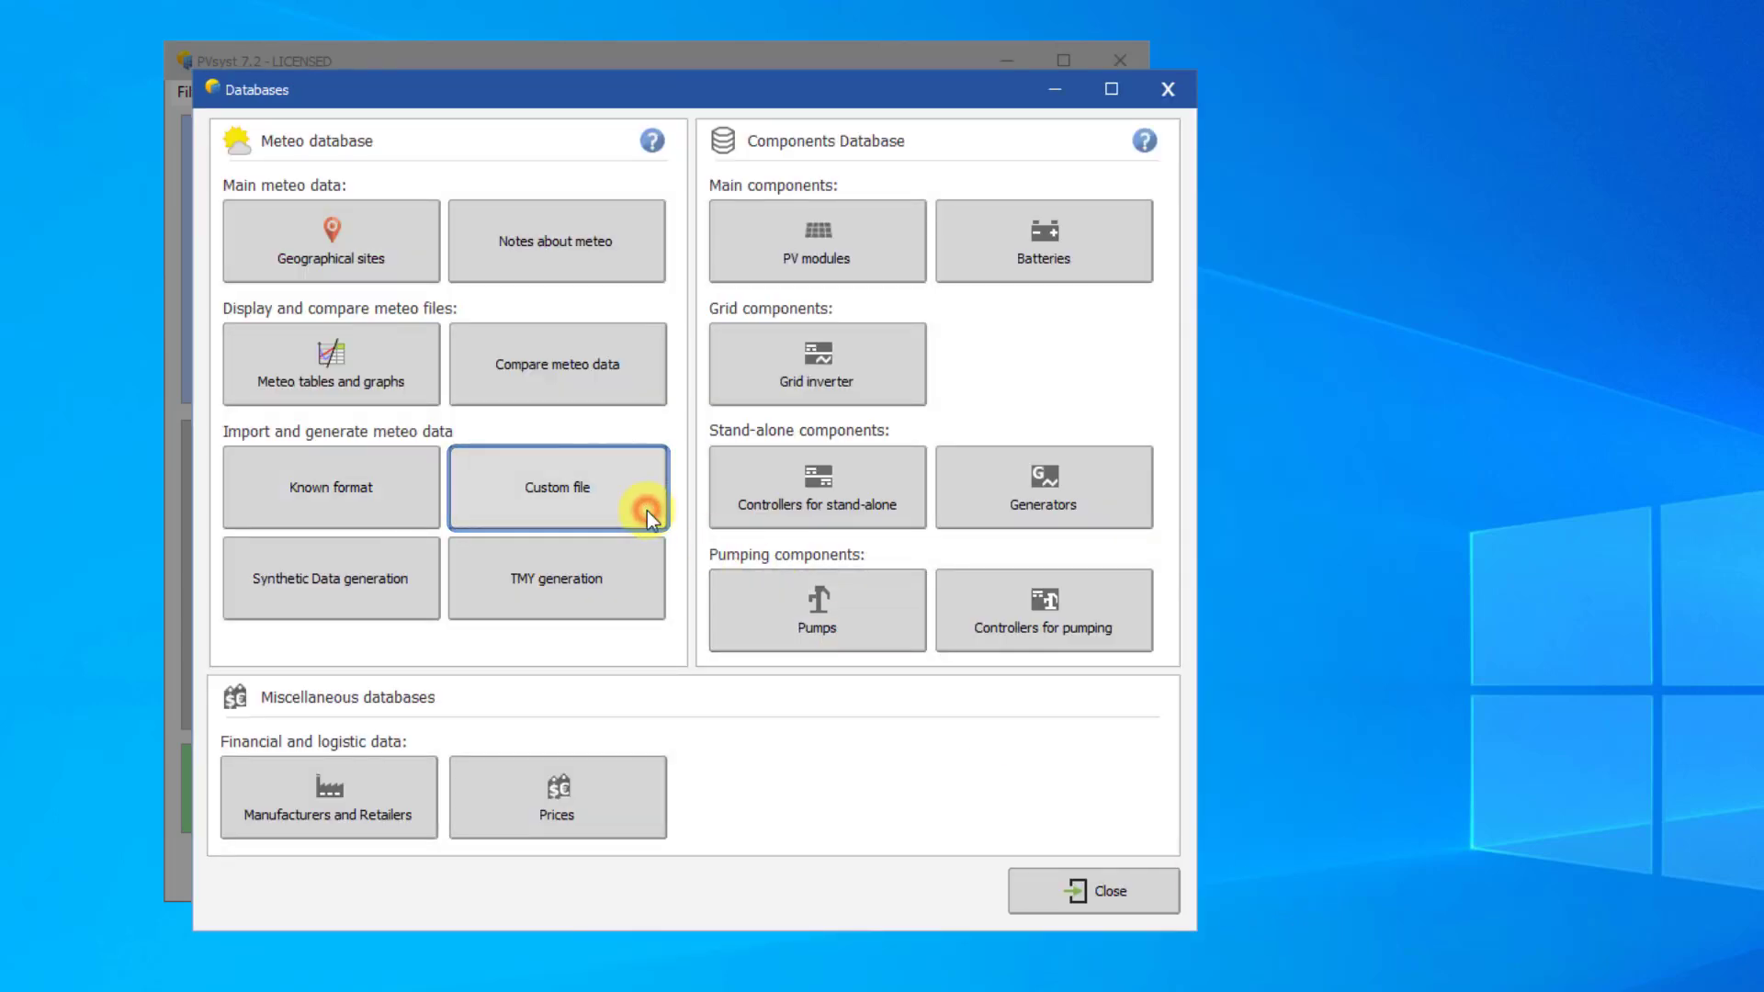
click(647, 511)
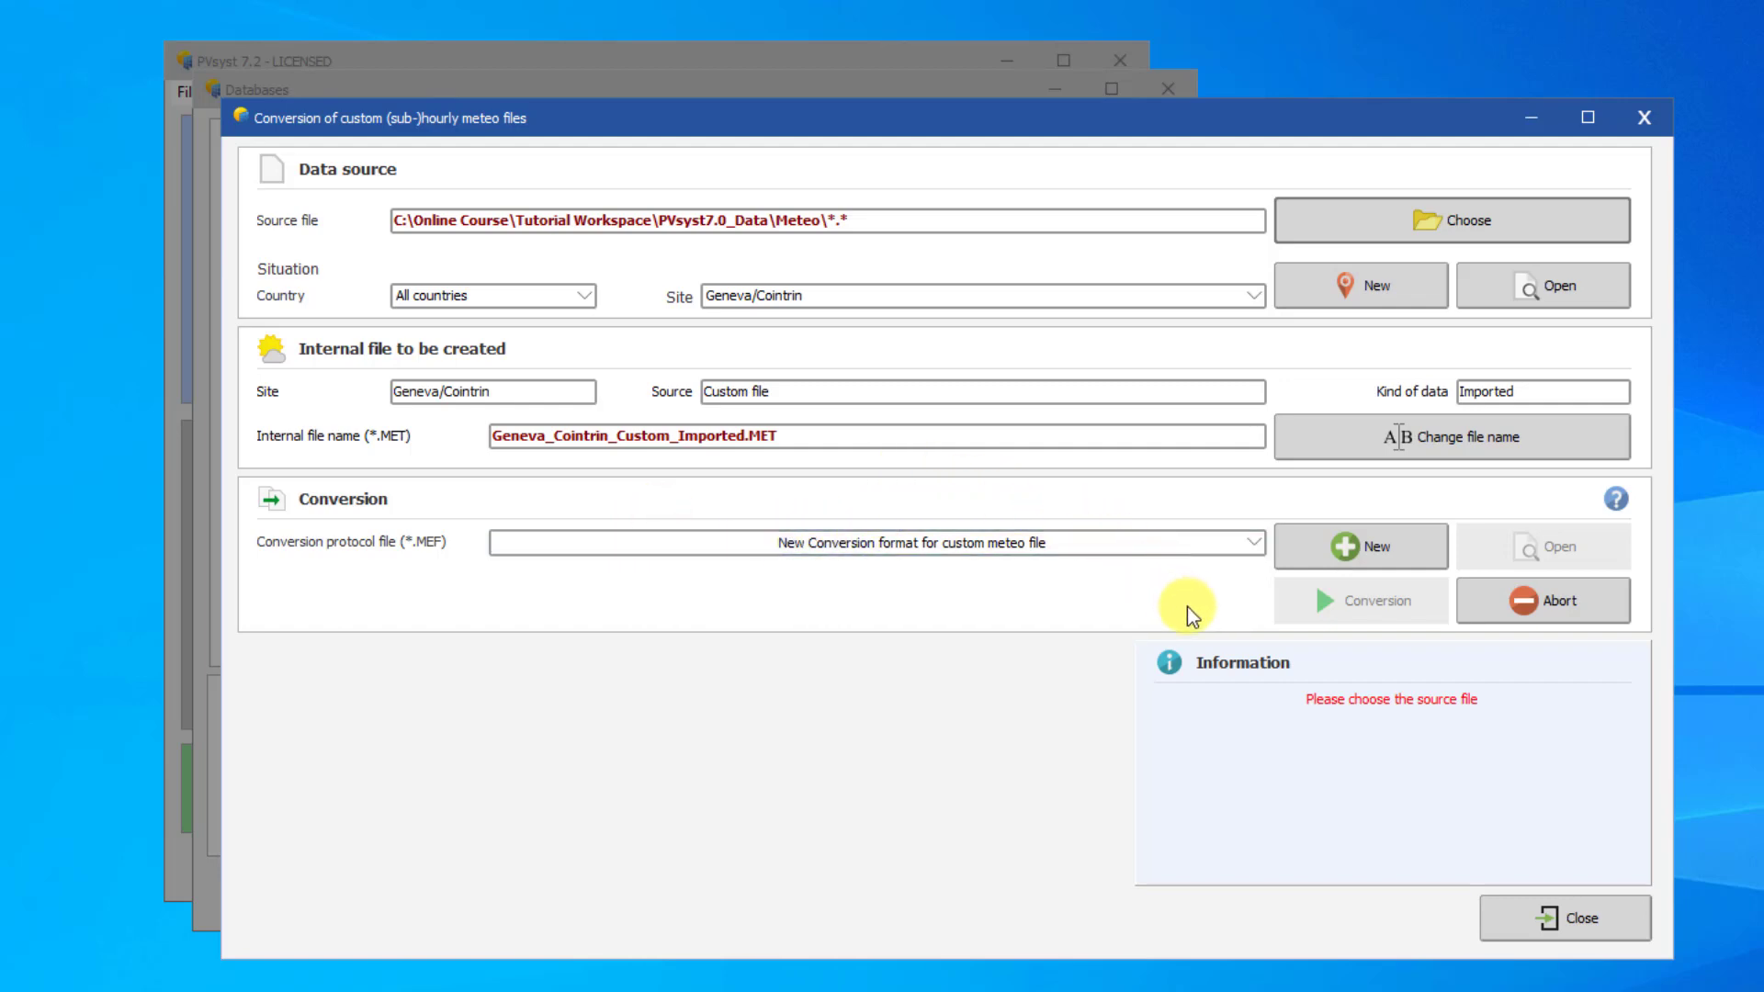
click(1593, 923)
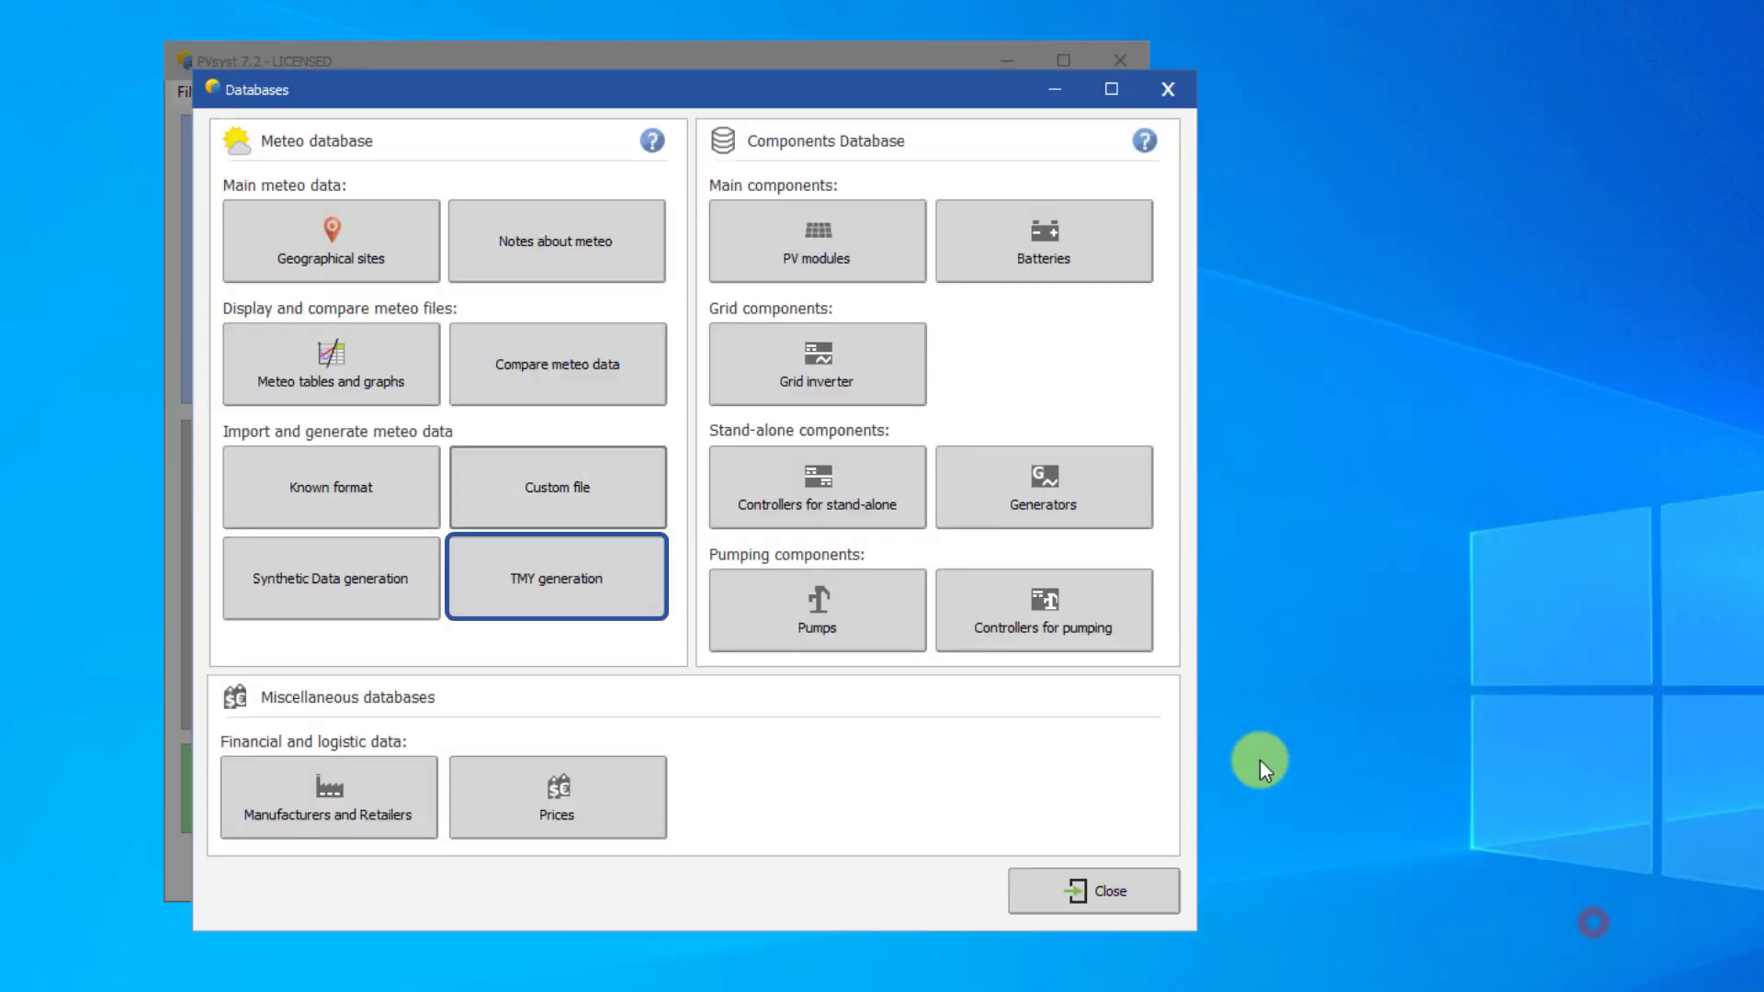
click(590, 593)
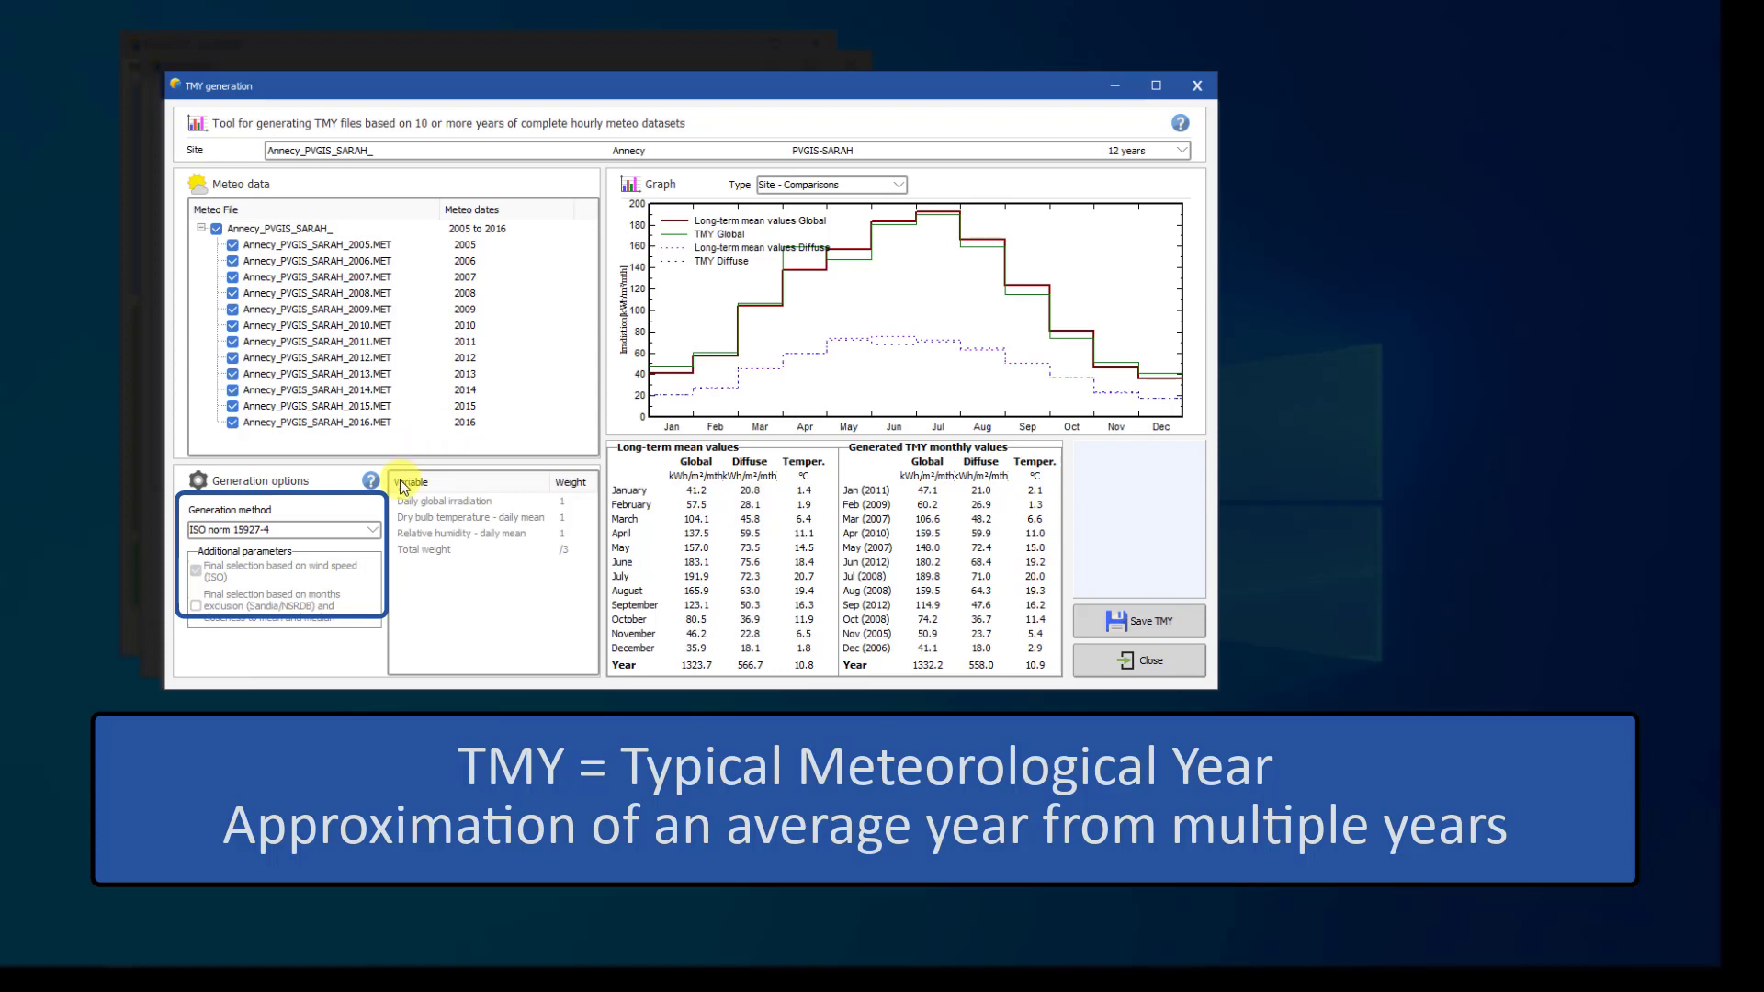
click(373, 530)
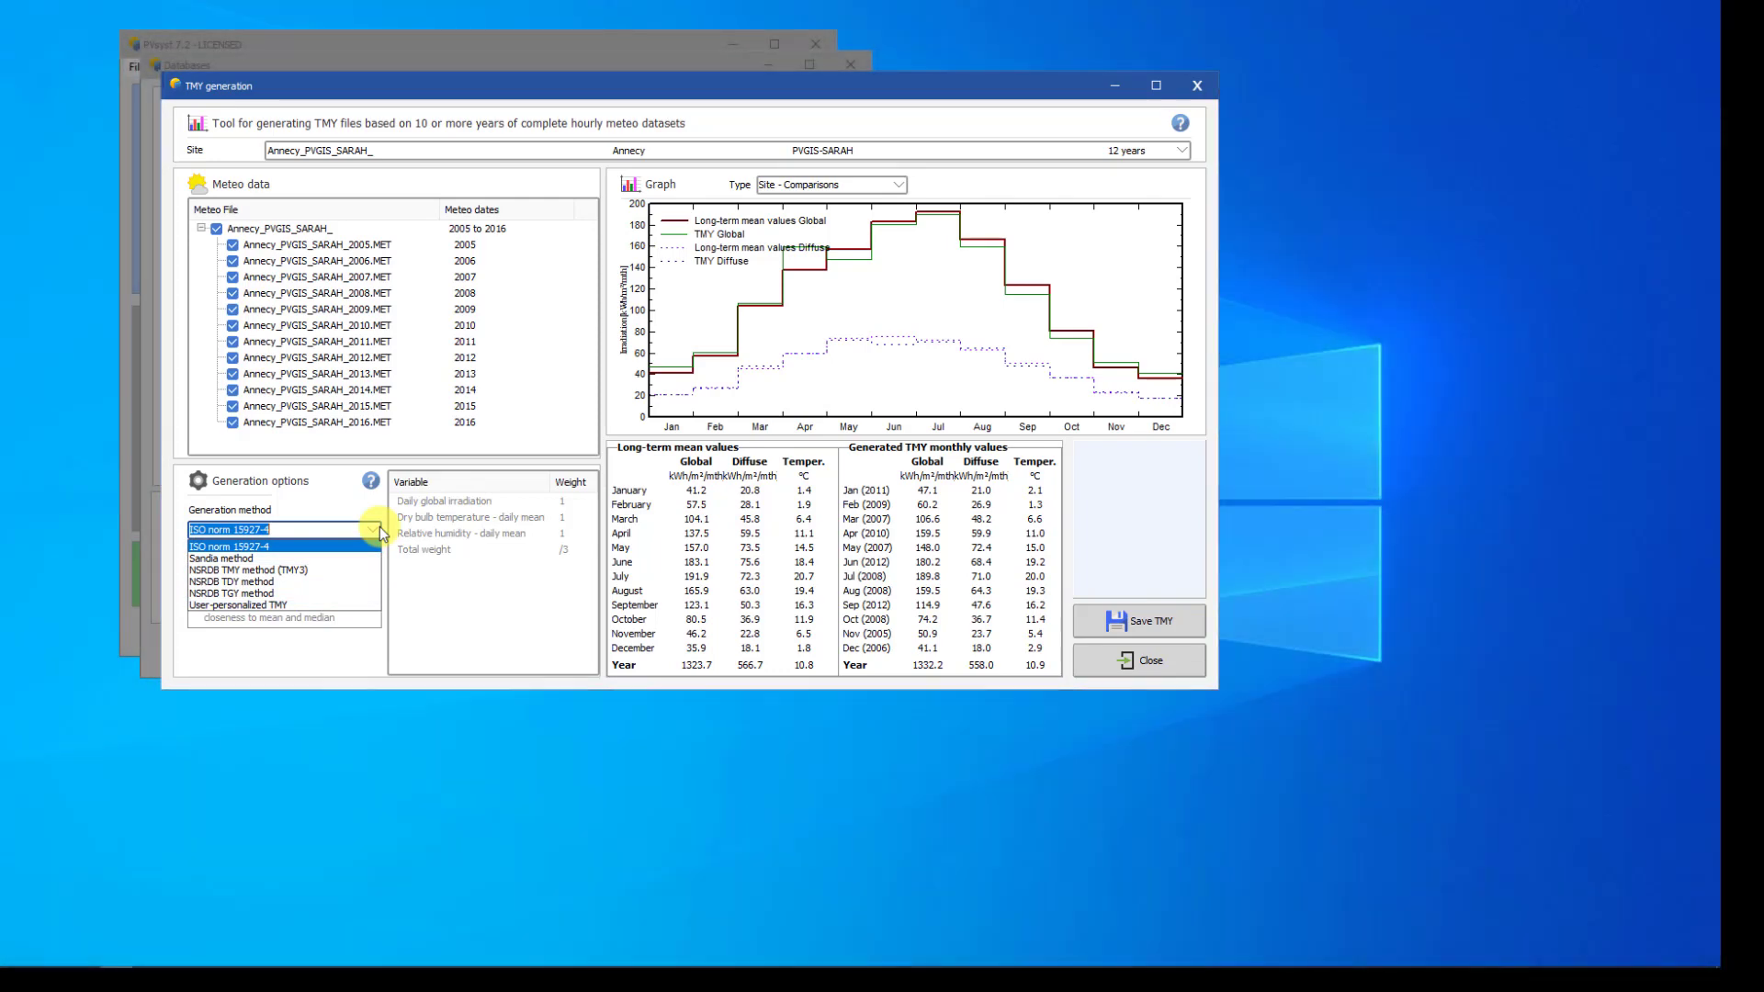
click(374, 529)
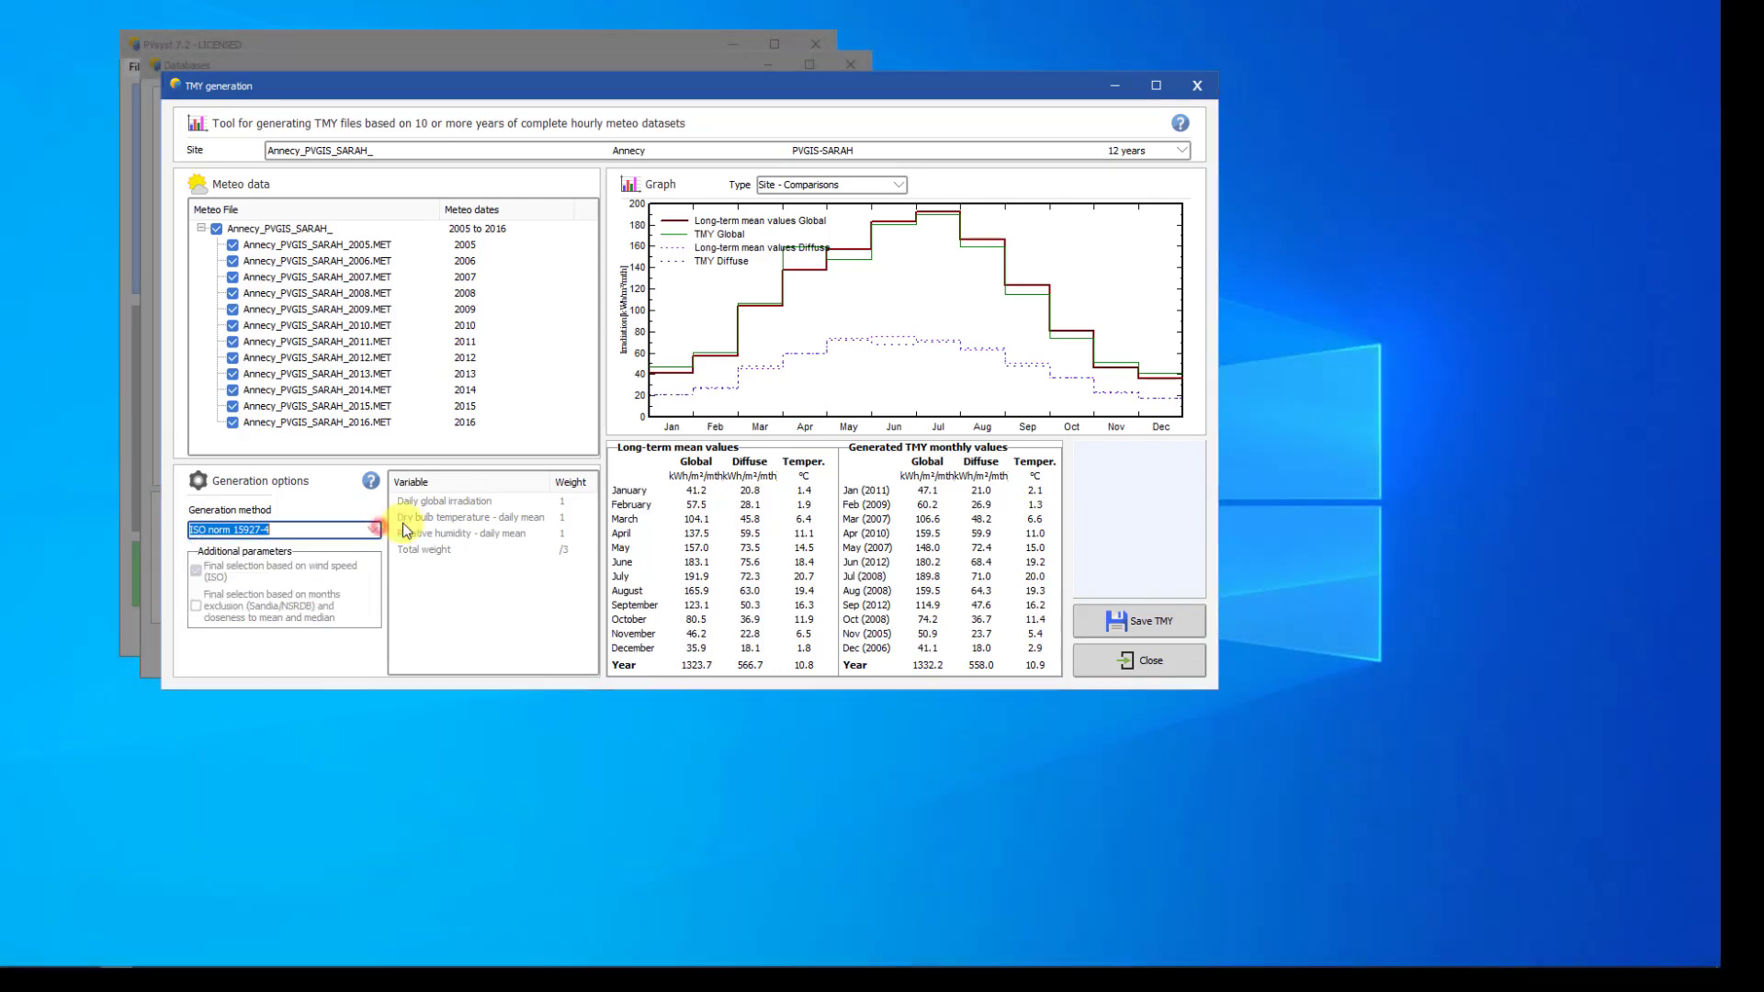
click(1098, 656)
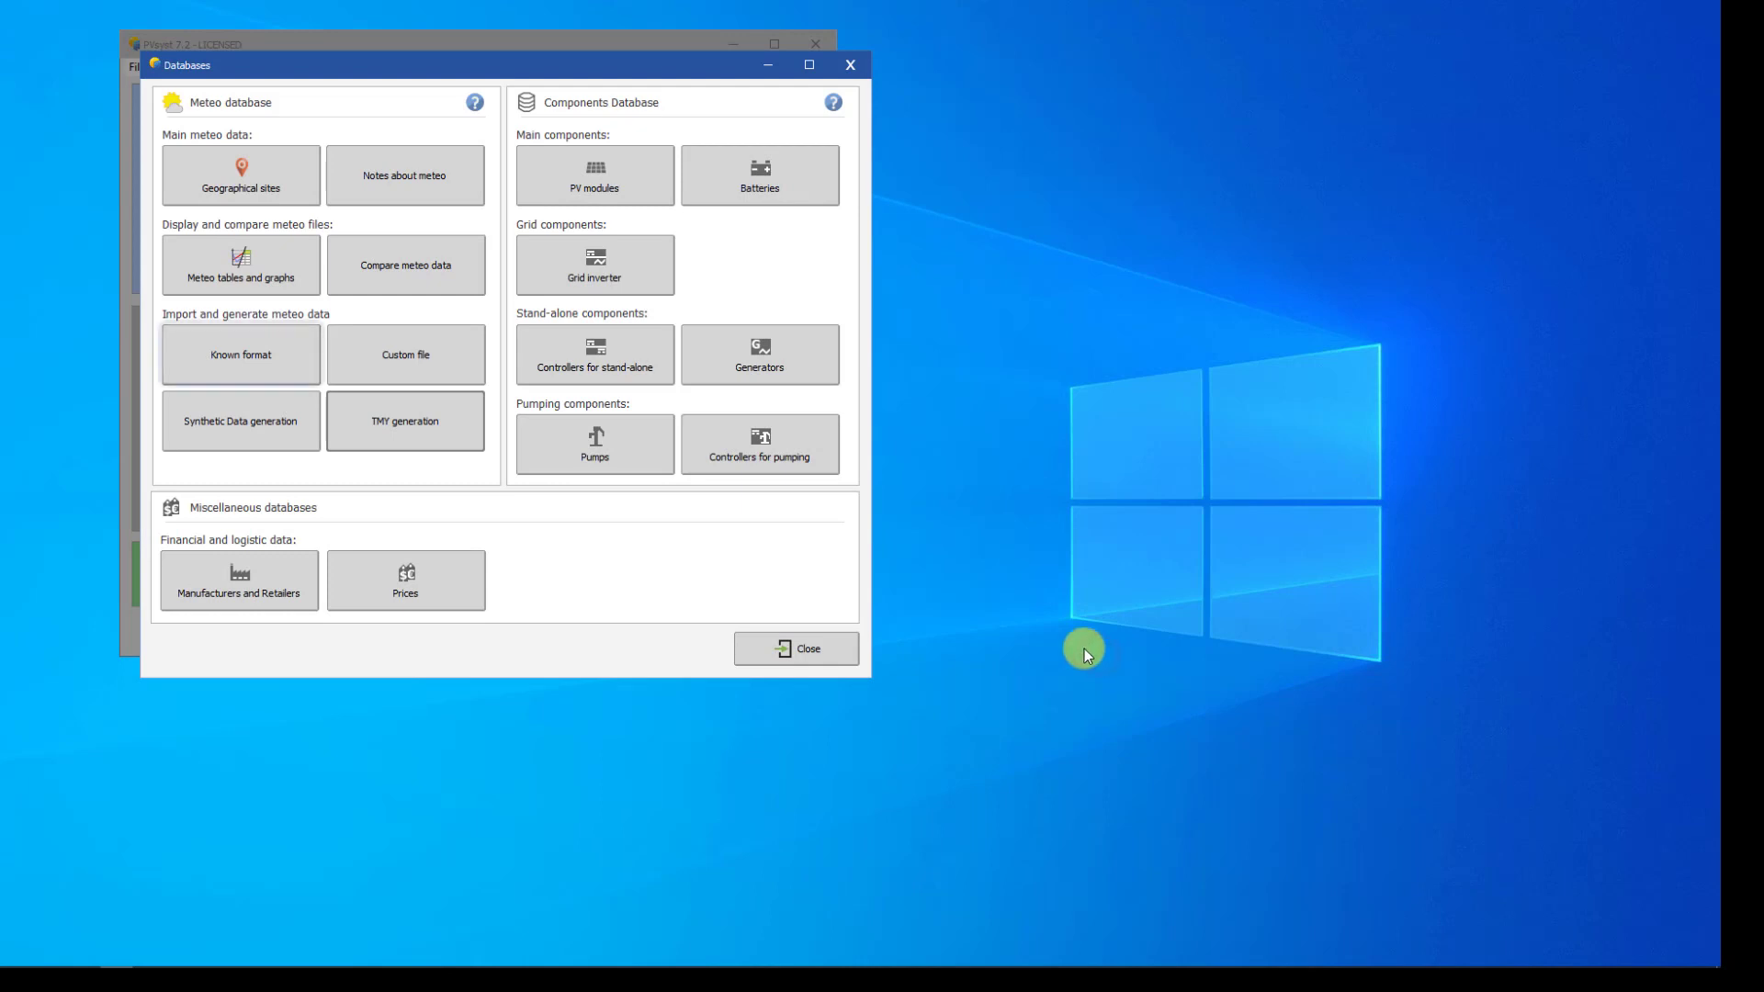